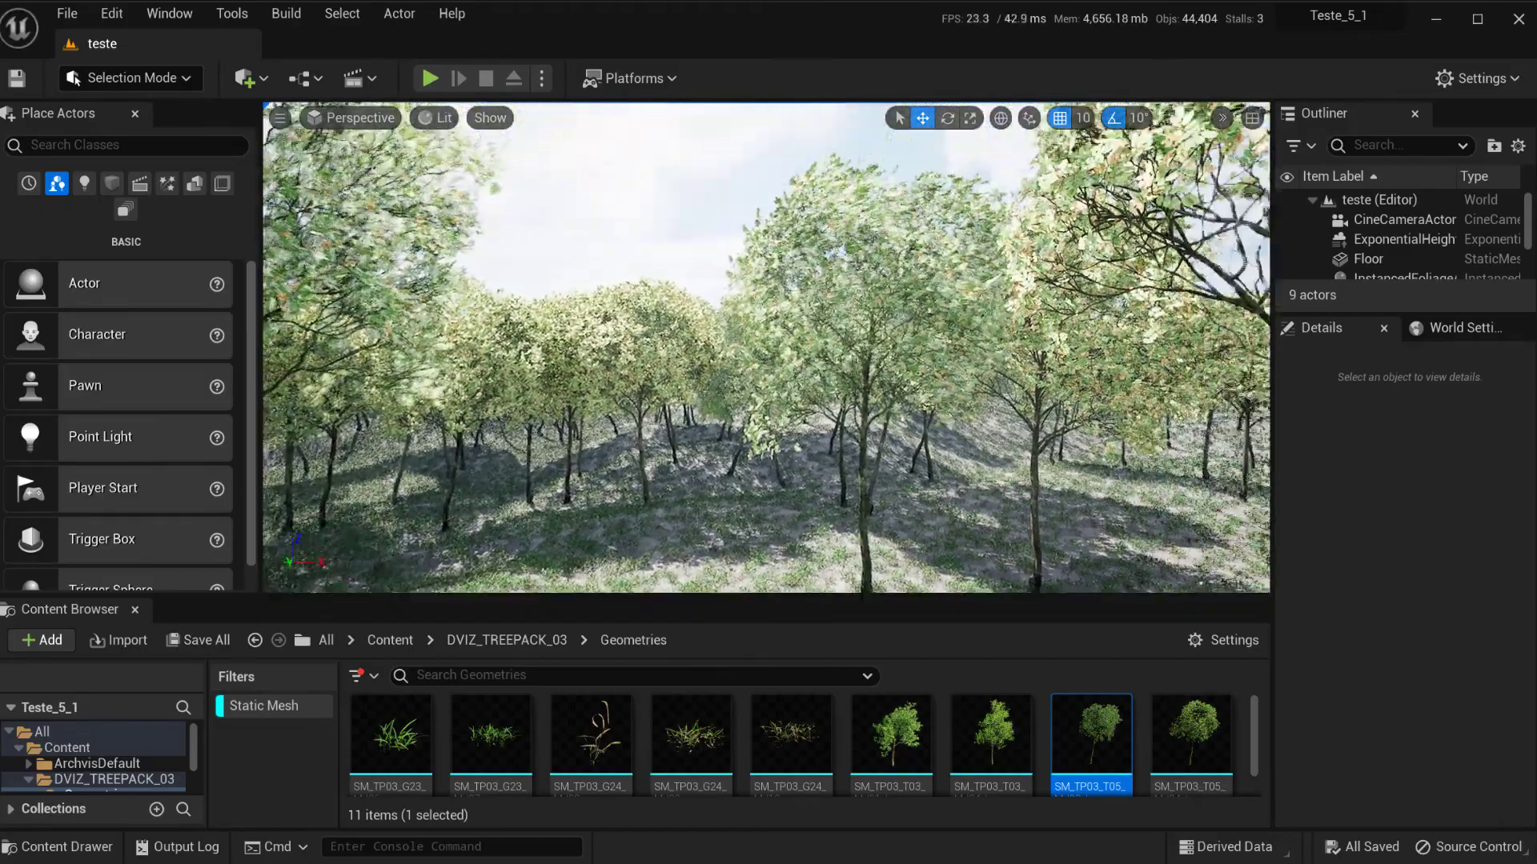
- Fly the camera forward and up out of the forest toward the bare grey slope and sea
mouse_move(844, 404)
right_down()
mouse_move(844, 321)
mouse_move(843, 404)
right_up()
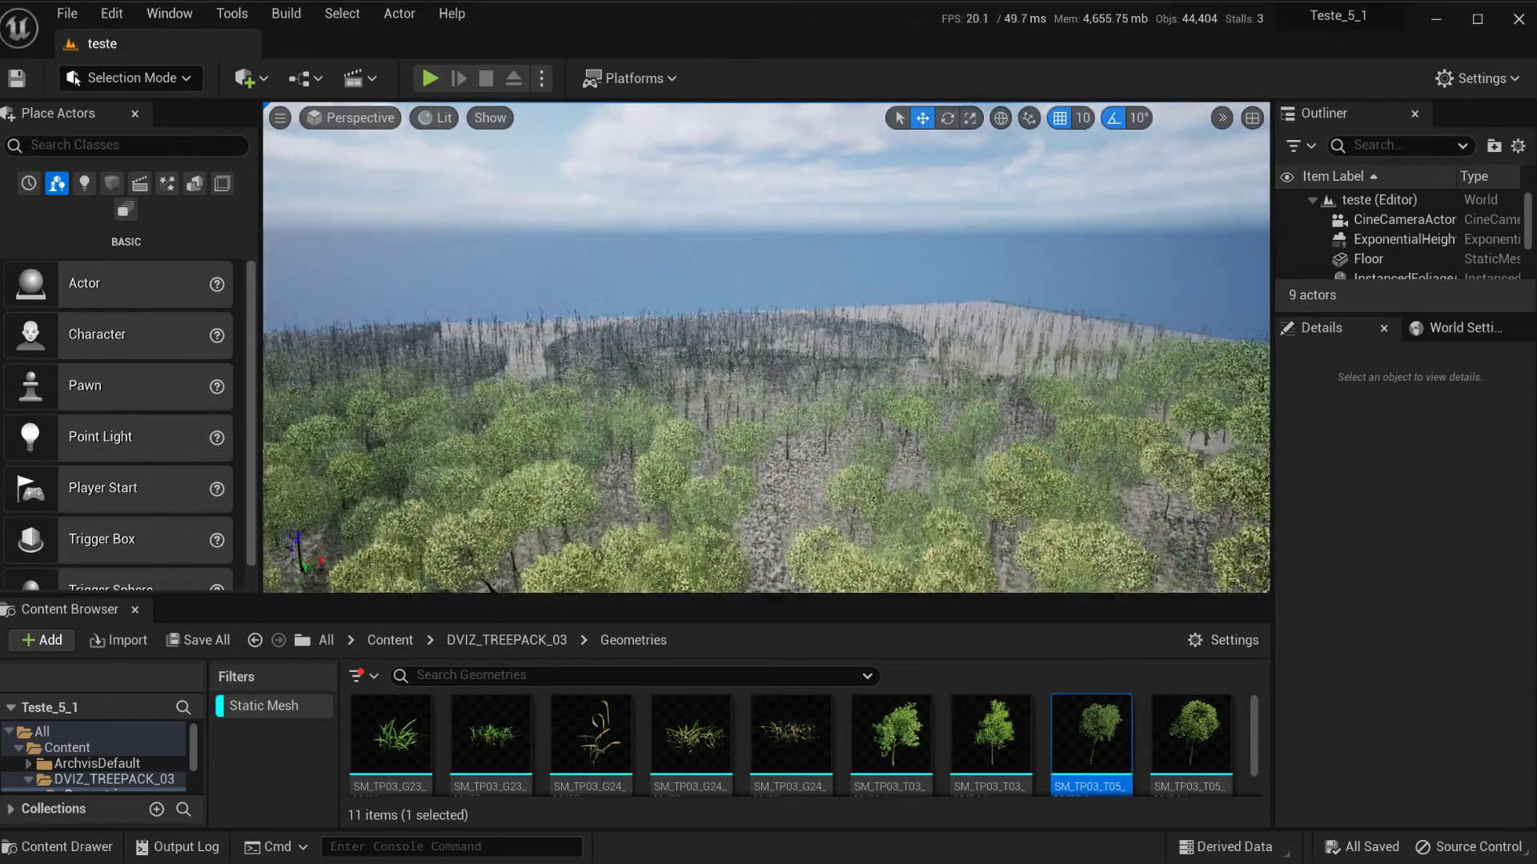
right_drag(844, 404, 874, 406)
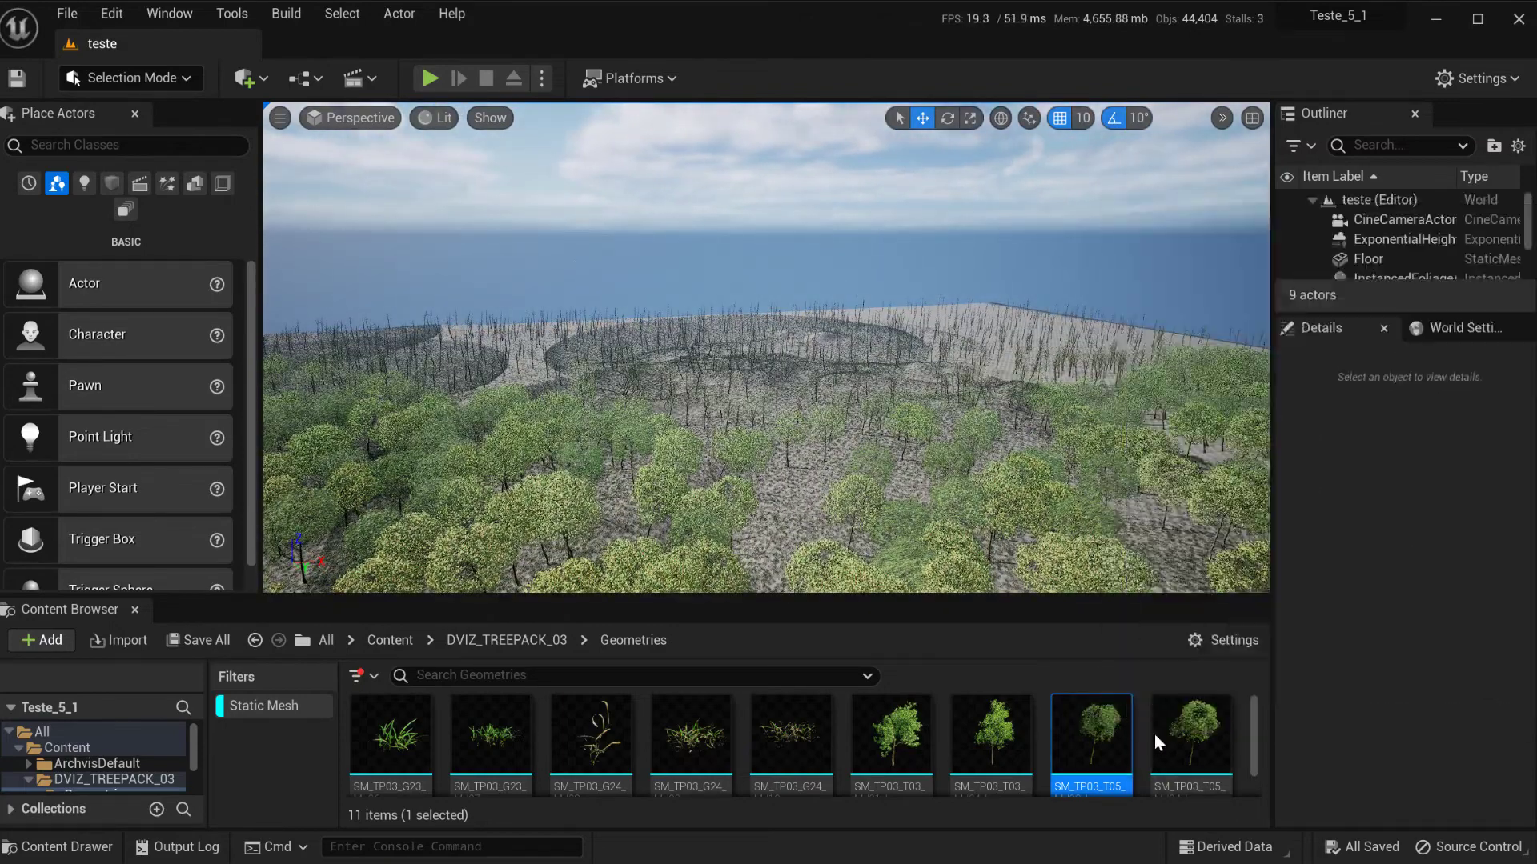
- Enable and apply Nanite Preserve Area on SM_TP03_T05_Md03_Low, then close its editor
double_click(1076, 737)
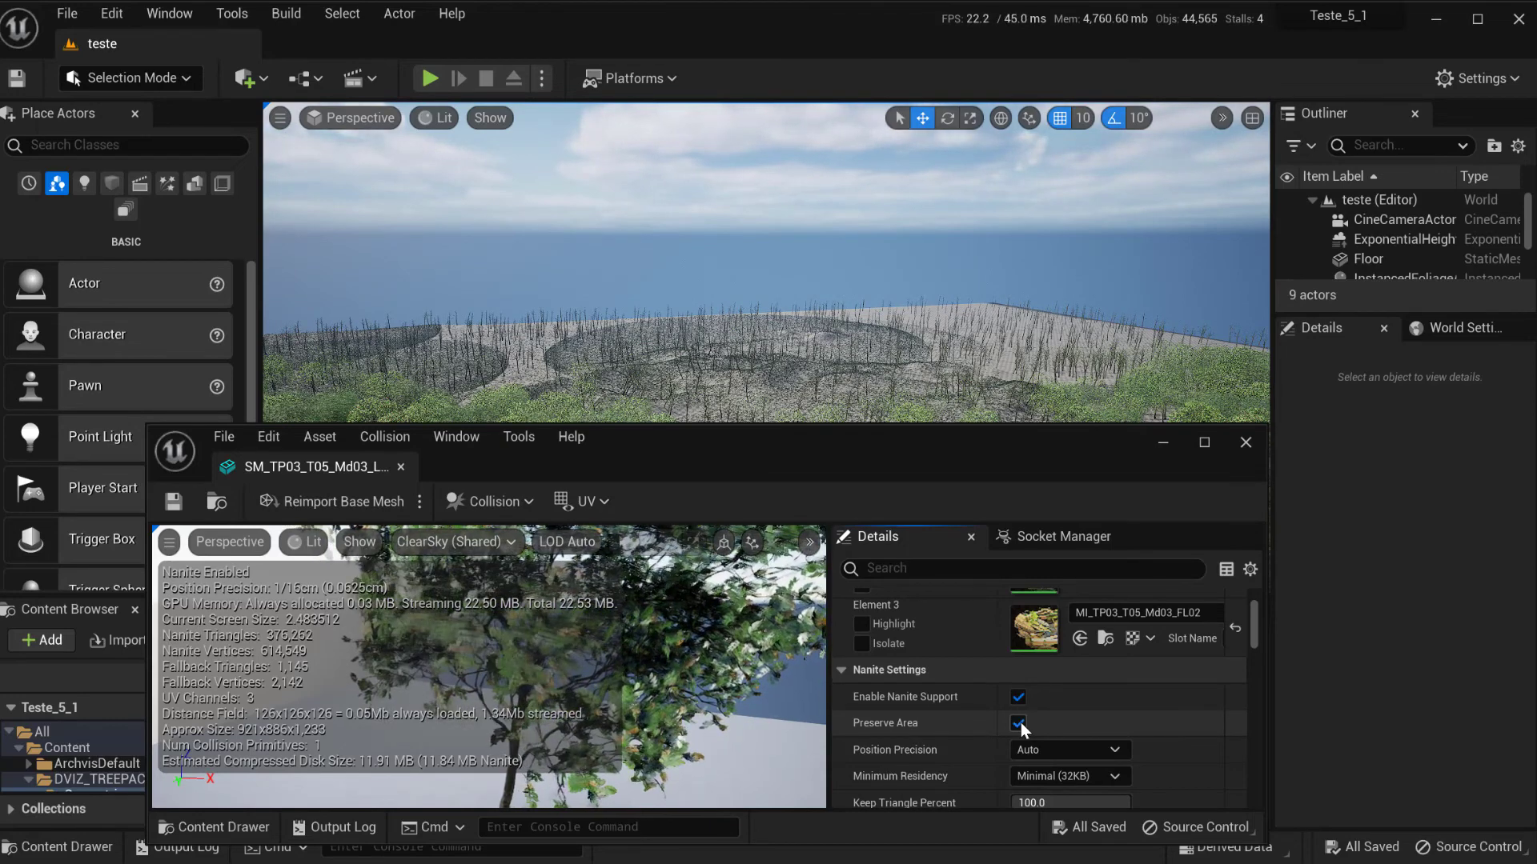
click(1018, 723)
scroll(1087, 707, down, 3)
scroll(1087, 706, down, 3)
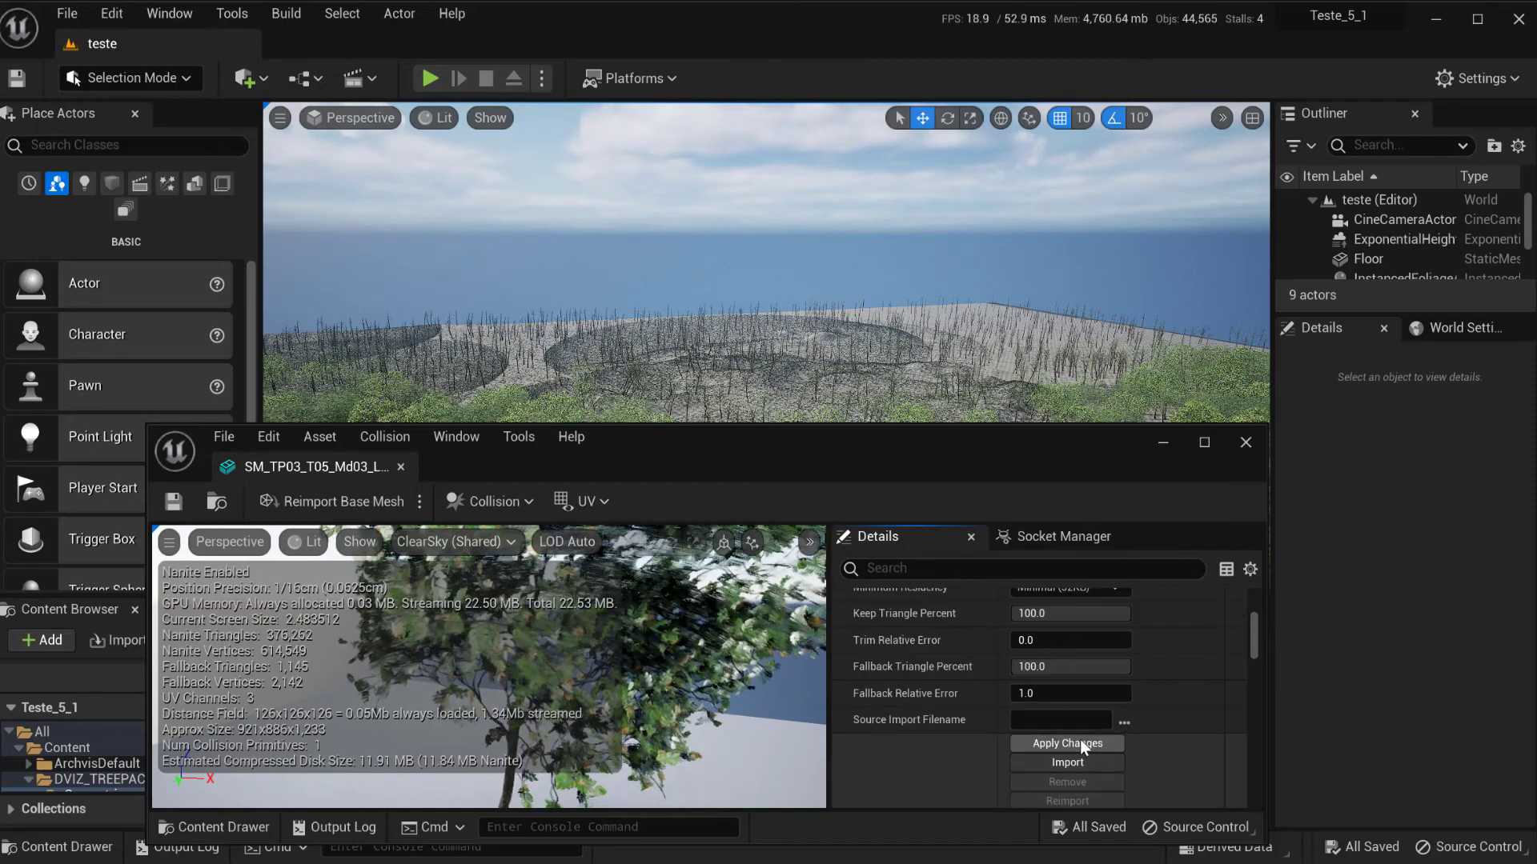
click(1079, 740)
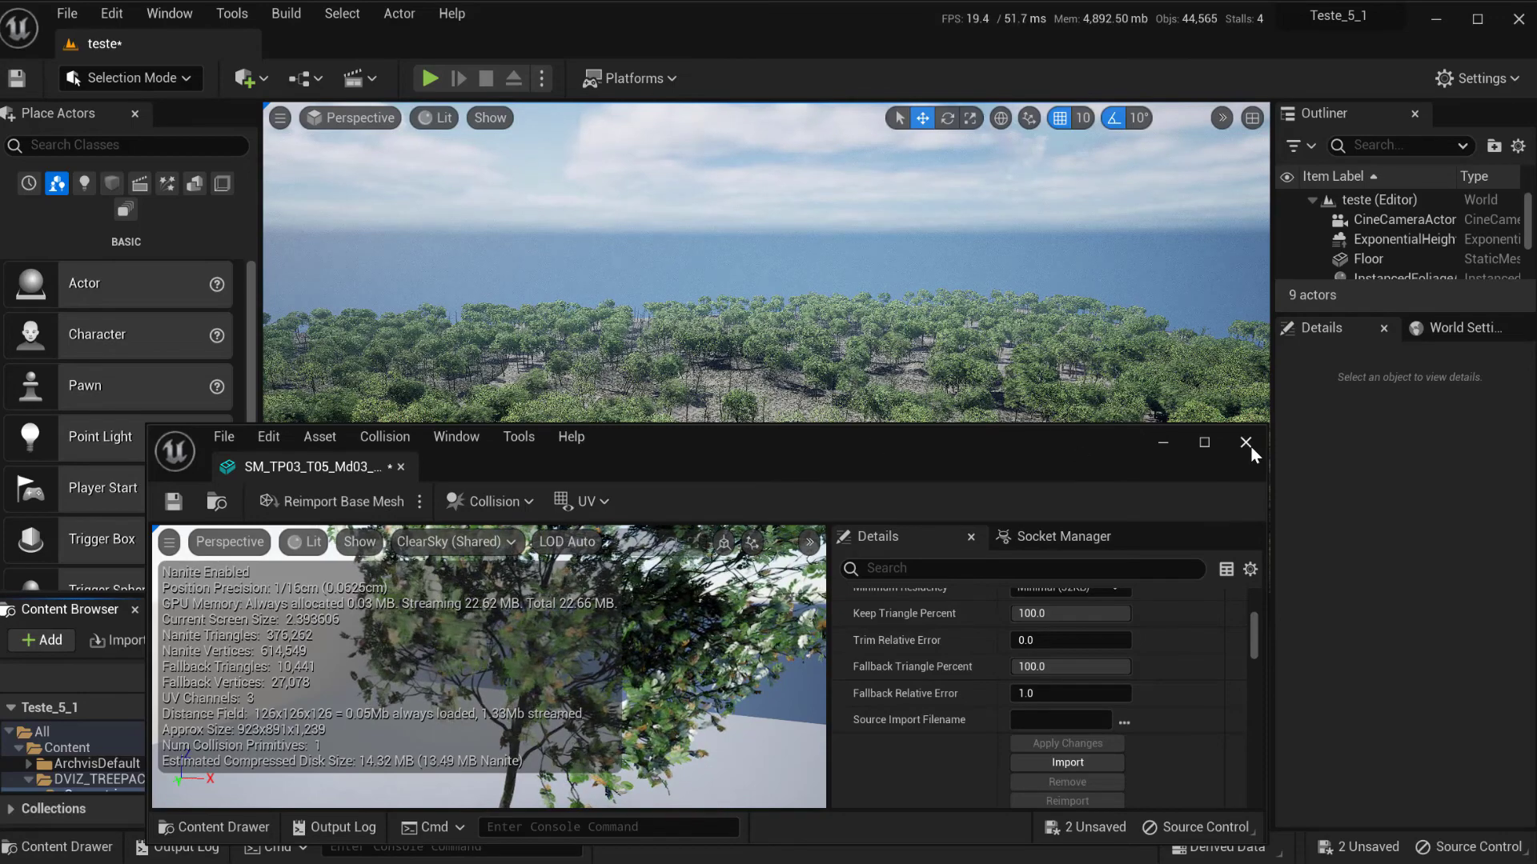
click(1173, 440)
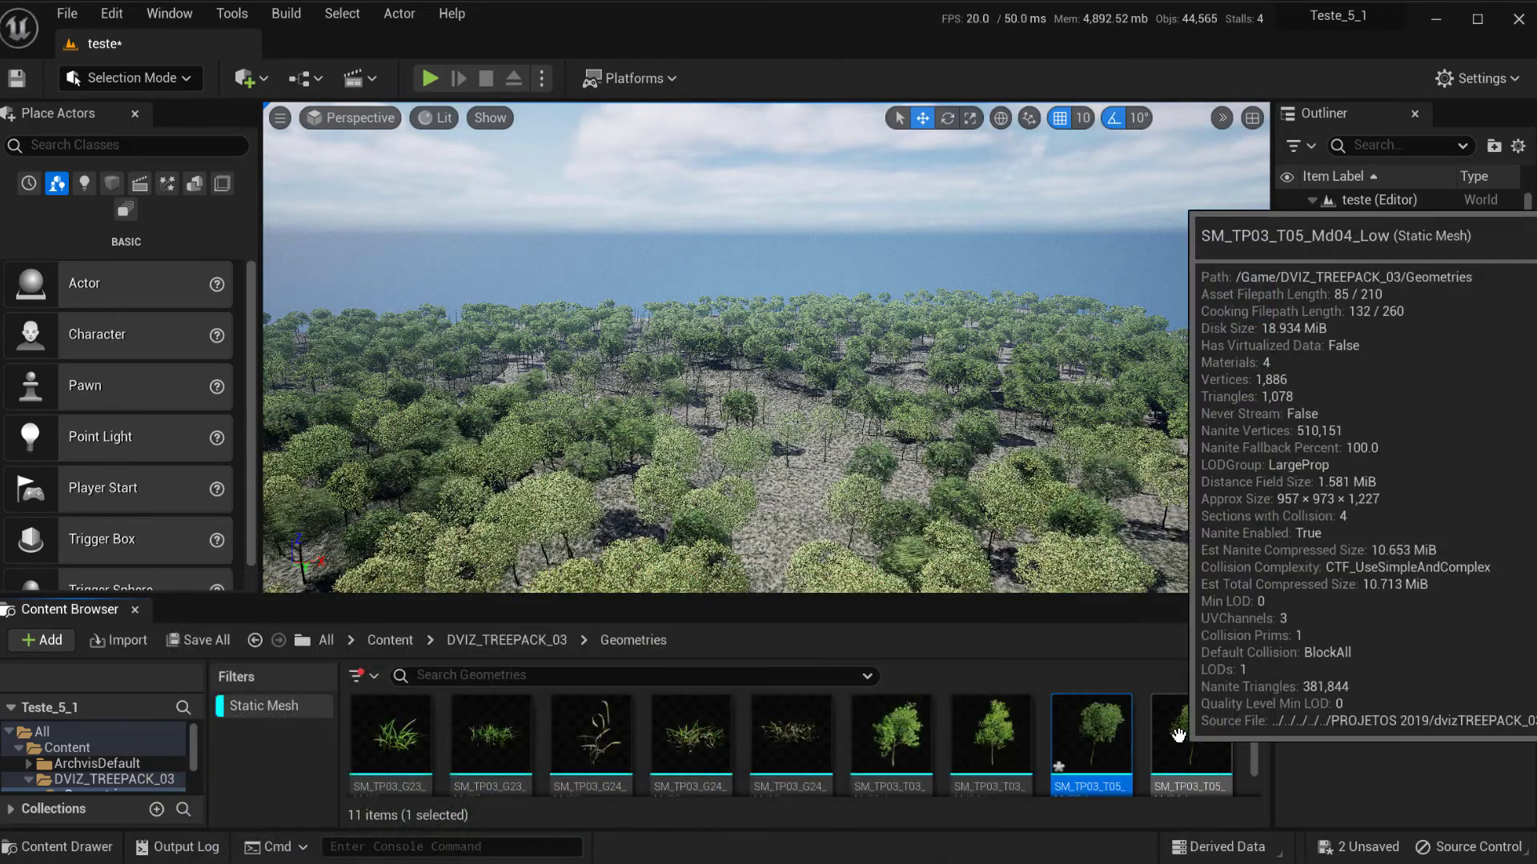
- Enable and apply Nanite Preserve Area on SM_TP03_T05_Md04_Low, then close its editor
double_click(1180, 737)
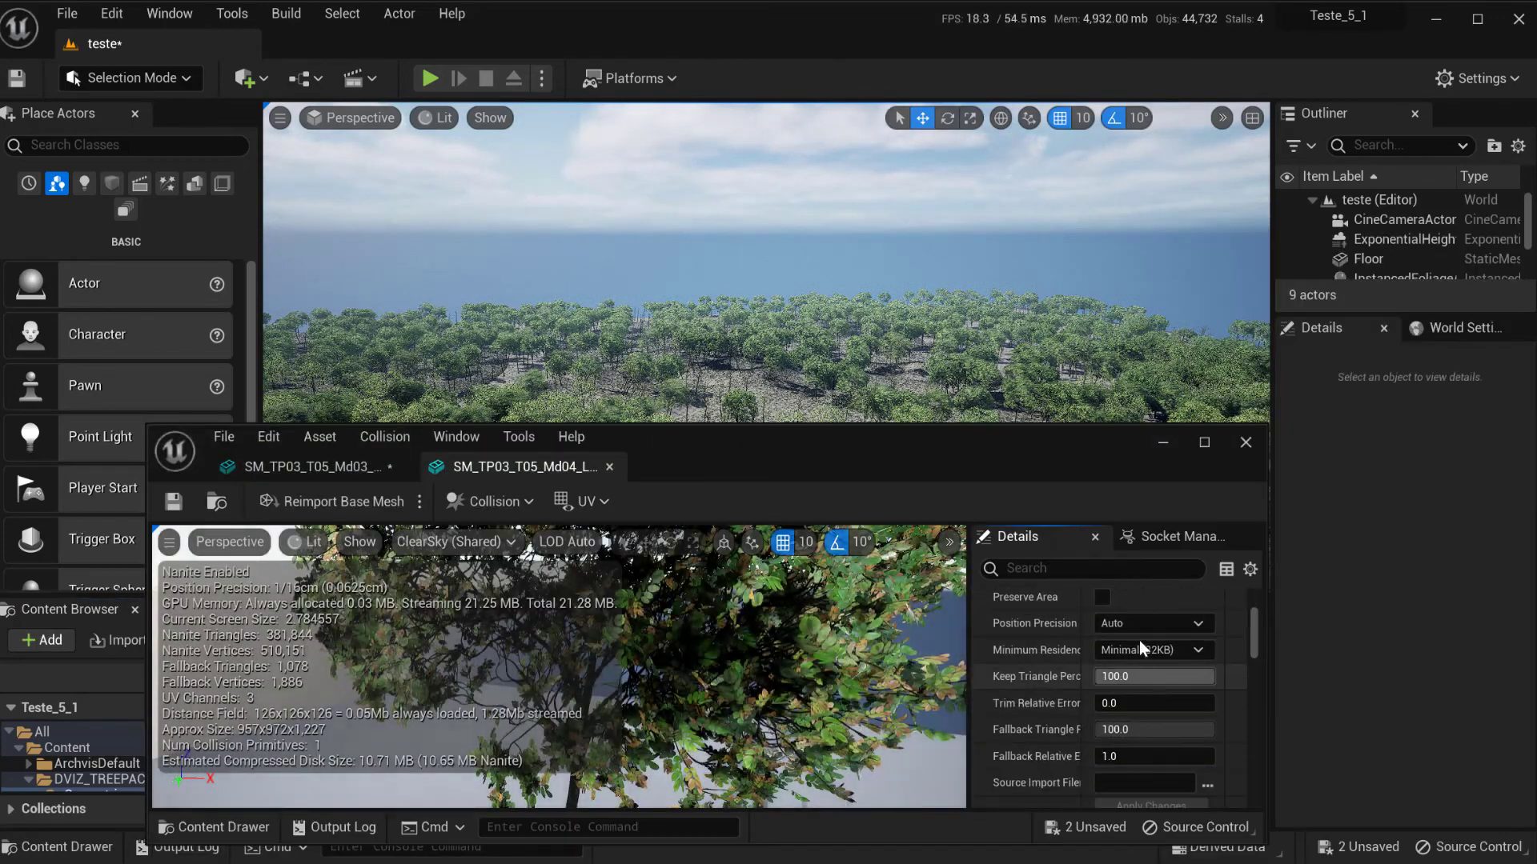
click(1102, 597)
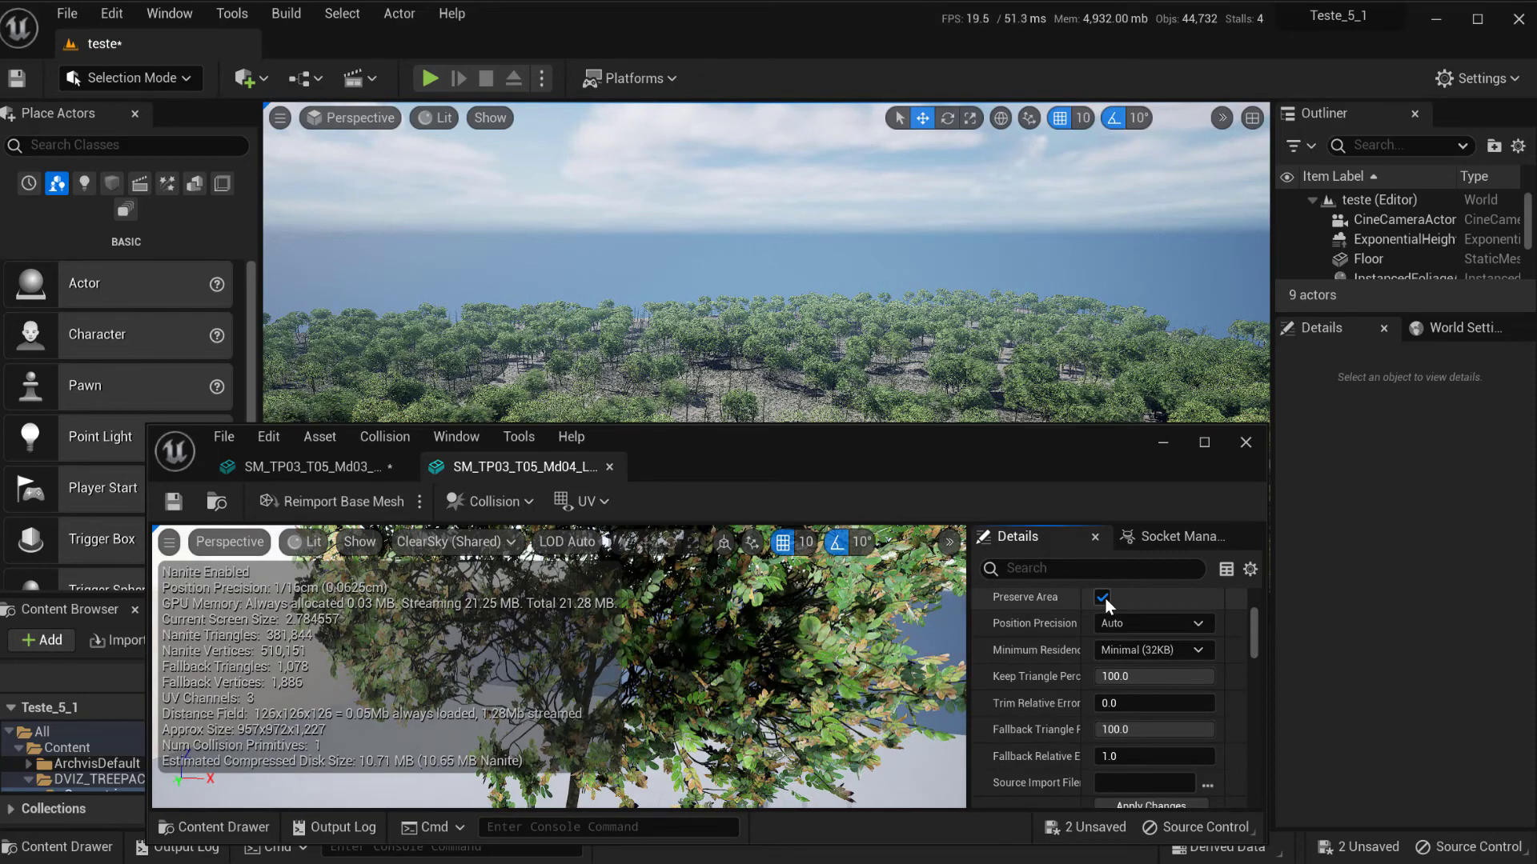
click(1159, 805)
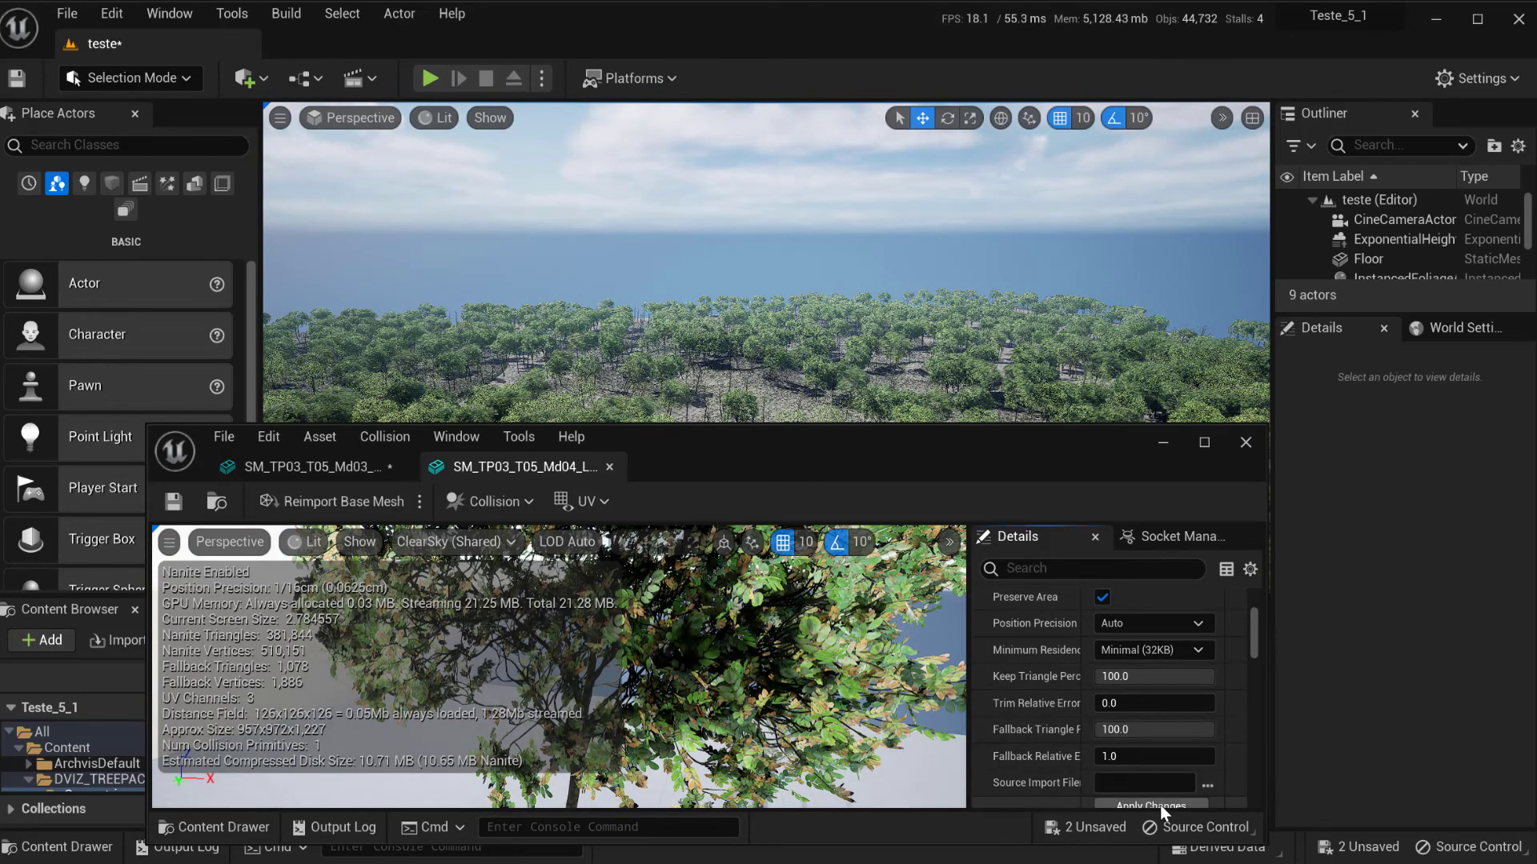
click(1246, 443)
- Move the camera in and out above the forest canopy to judge the fuller trees
scroll(883, 425, up, 10)
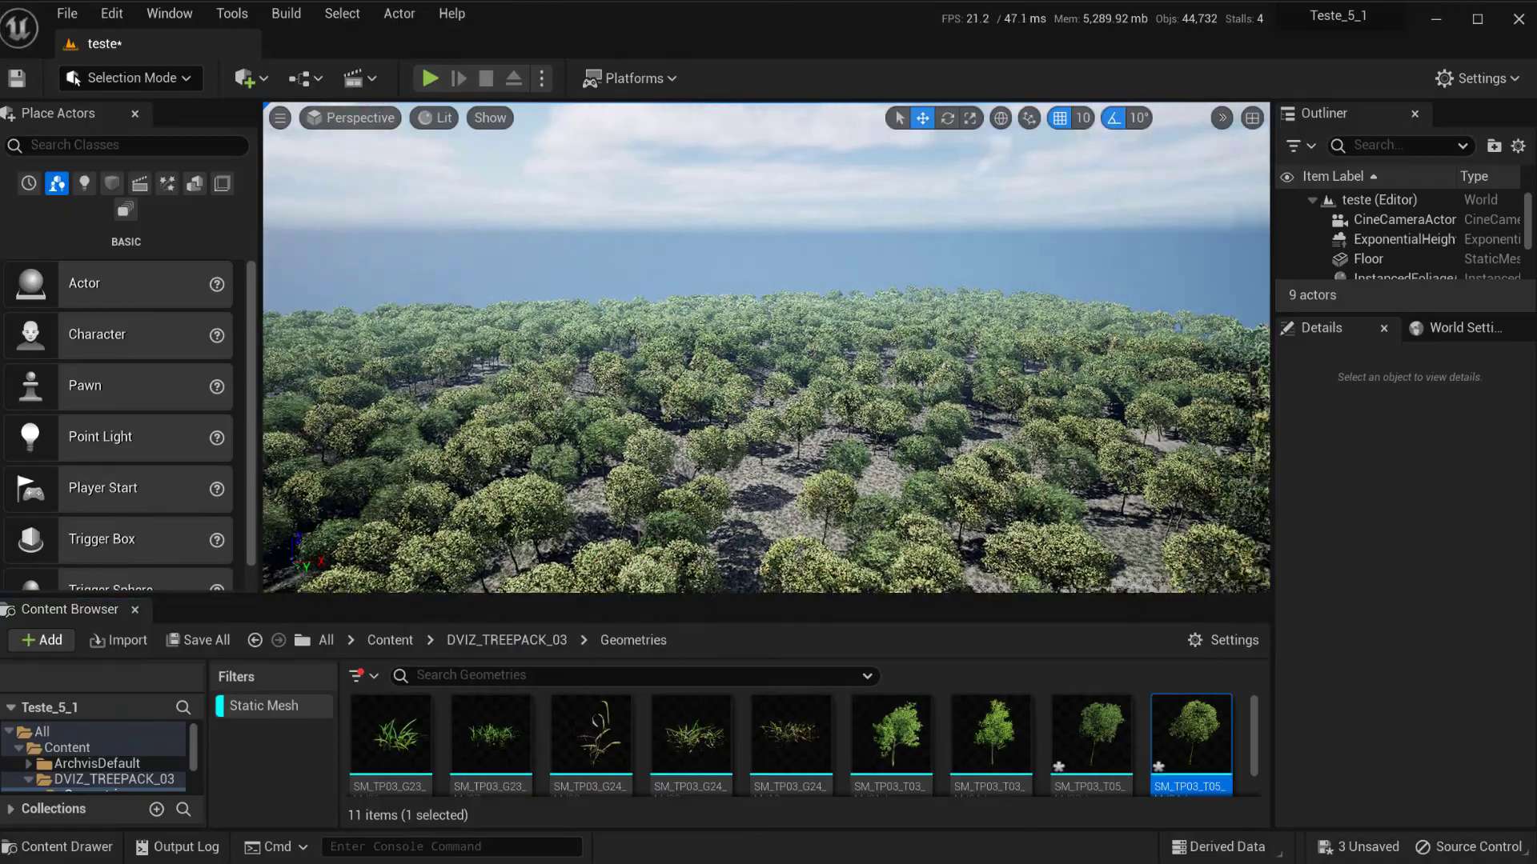
scroll(766, 348, up, 3)
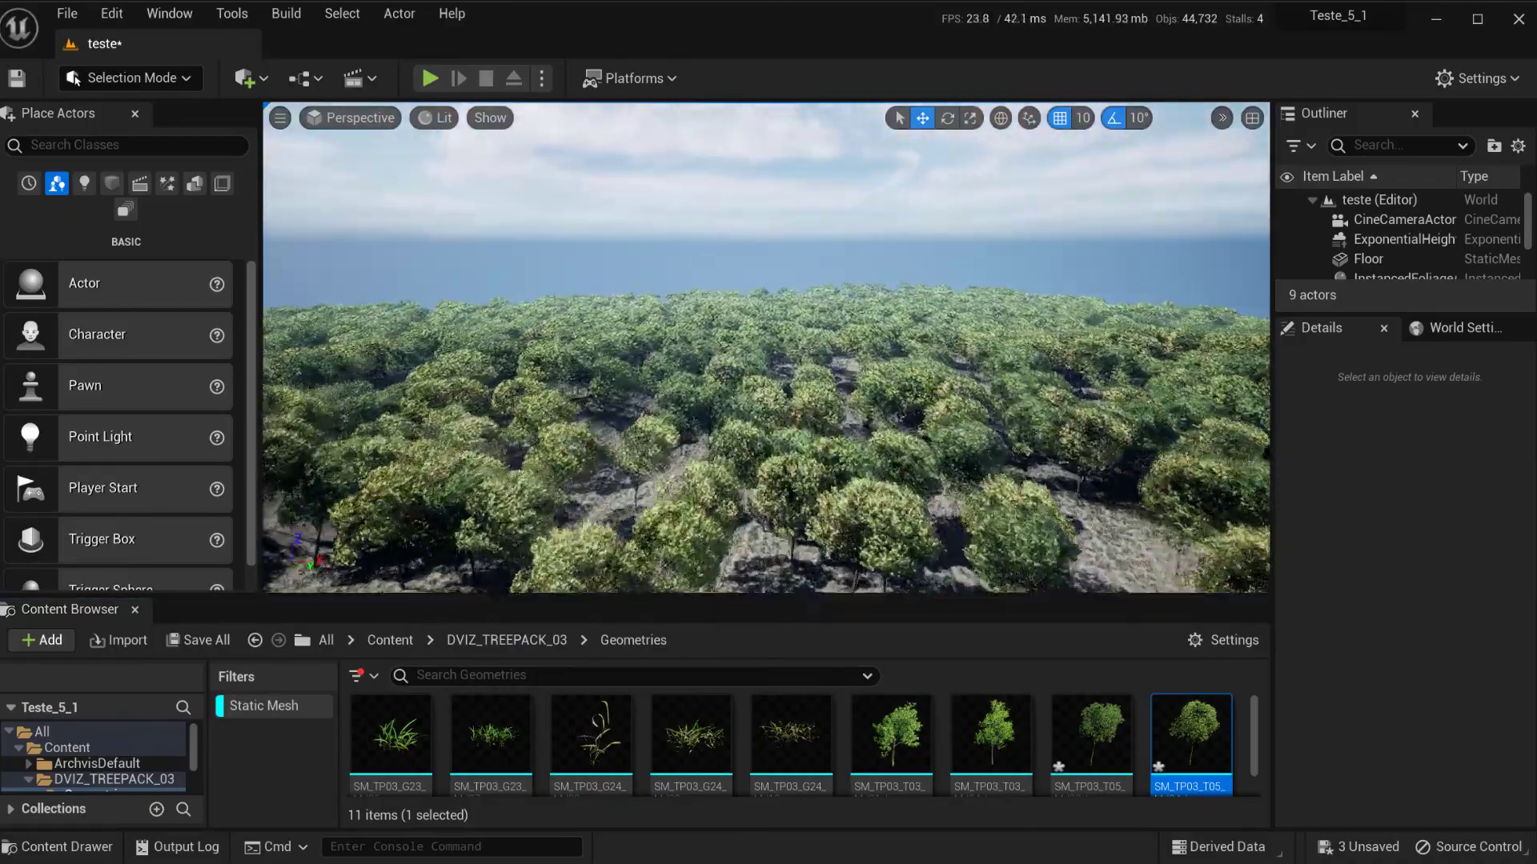
scroll(766, 348, up, 3)
scroll(766, 348, up, 3)
scroll(766, 348, up, 3)
scroll(766, 348, up, 3)
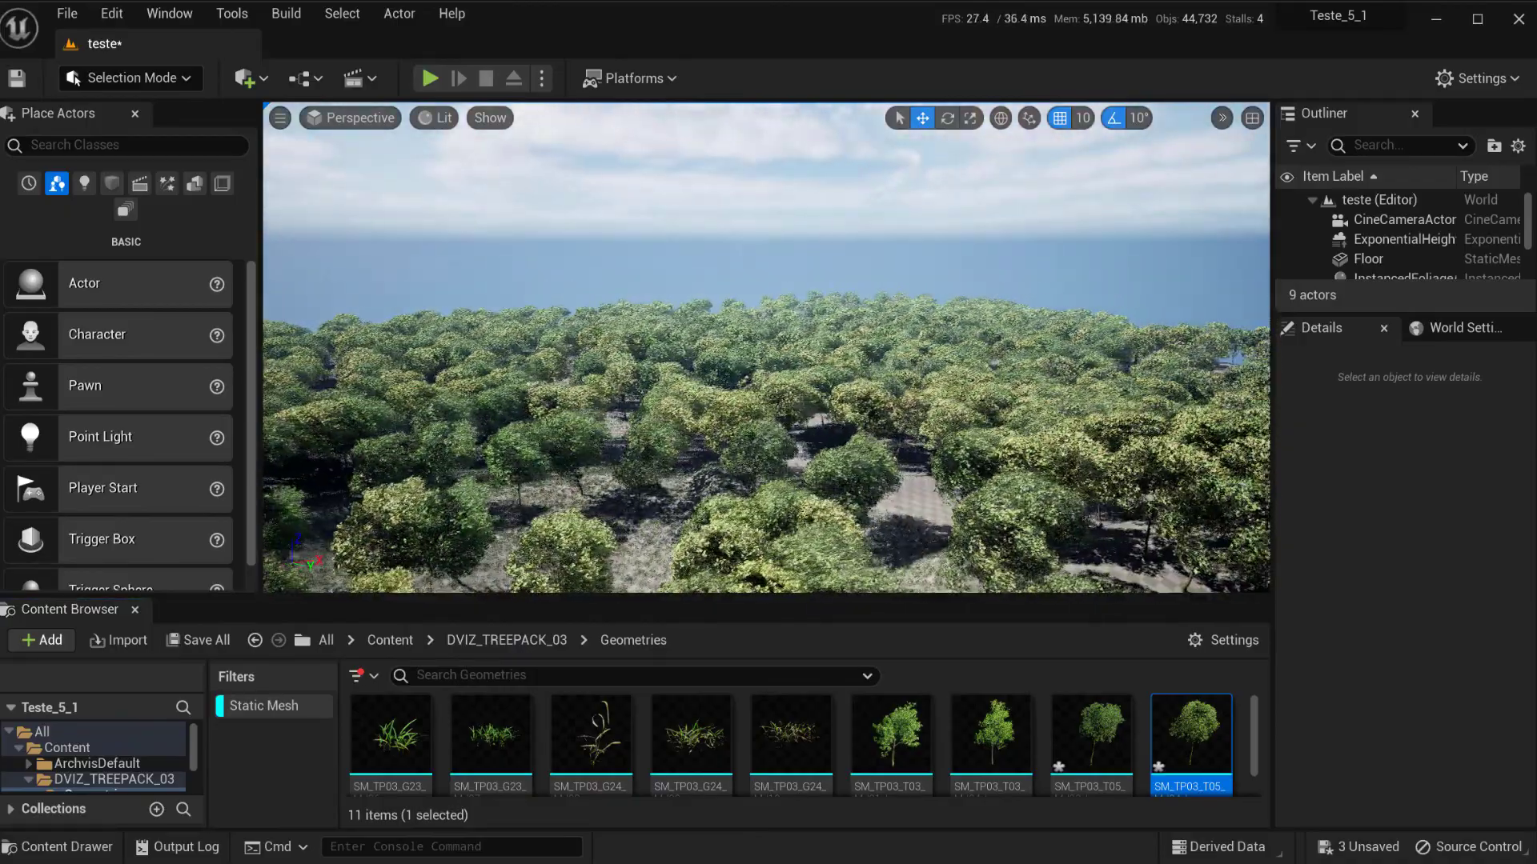
scroll(765, 348, up, 3)
scroll(766, 348, up, 3)
scroll(766, 348, up, 3)
scroll(766, 349, down, 3)
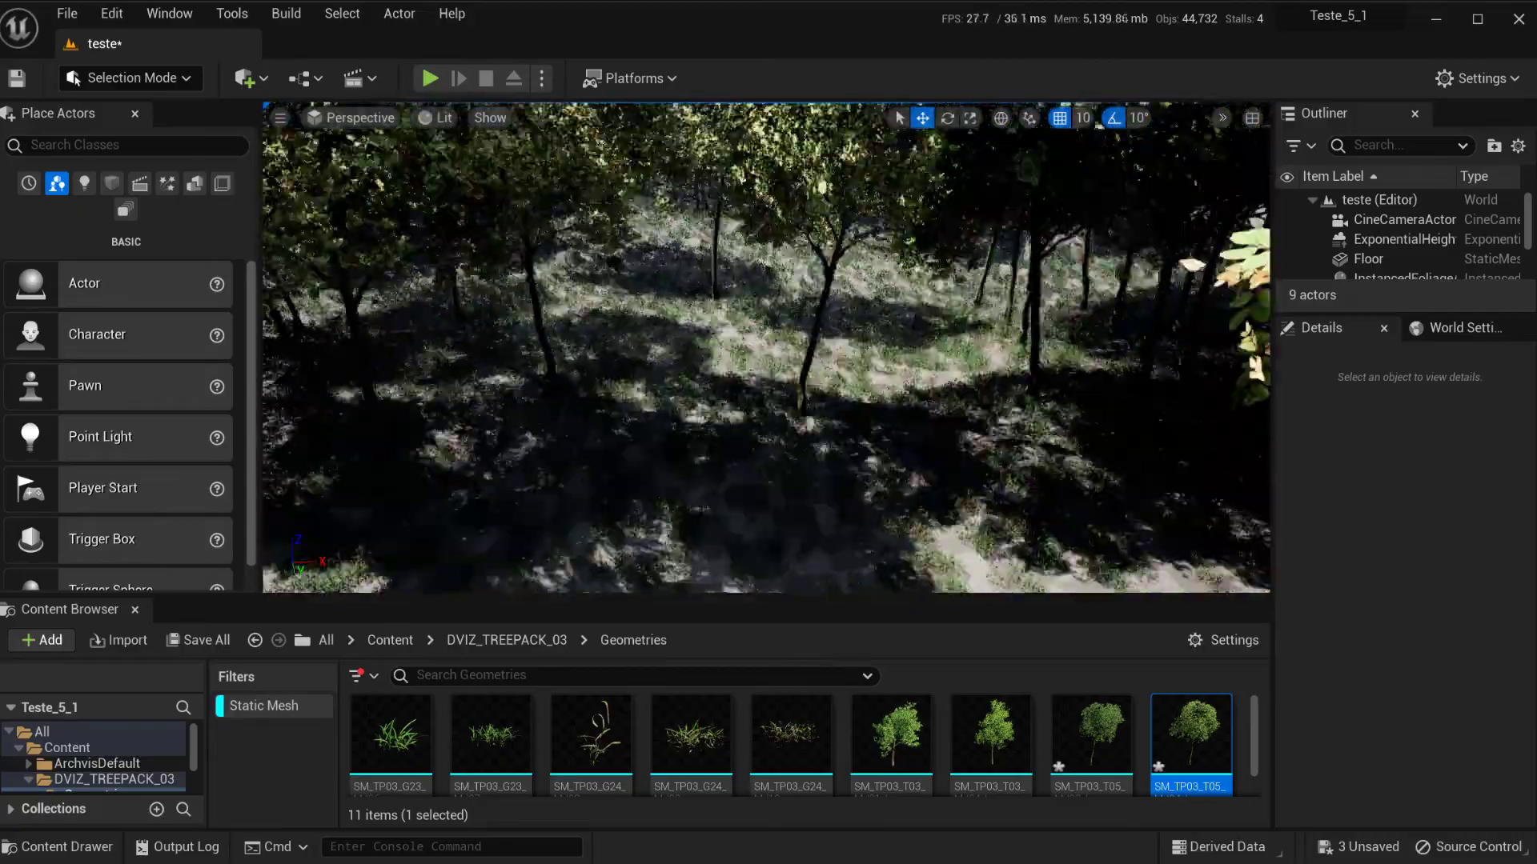
scroll(766, 348, down, 2)
scroll(766, 348, down, 2)
scroll(766, 348, down, 2)
scroll(766, 348, down, 3)
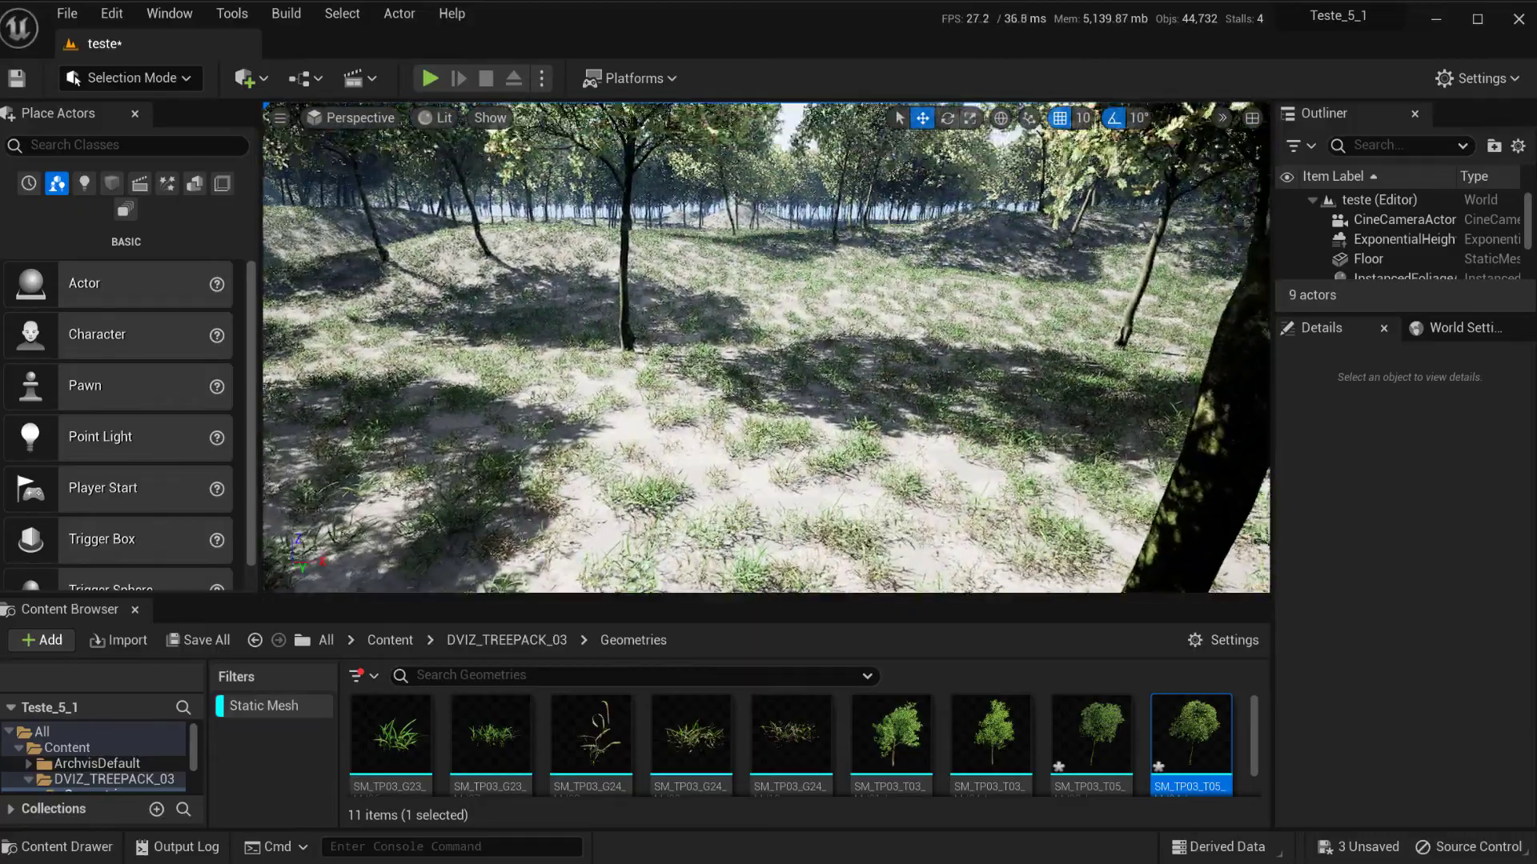
scroll(766, 348, down, 5)
scroll(766, 348, down, 1)
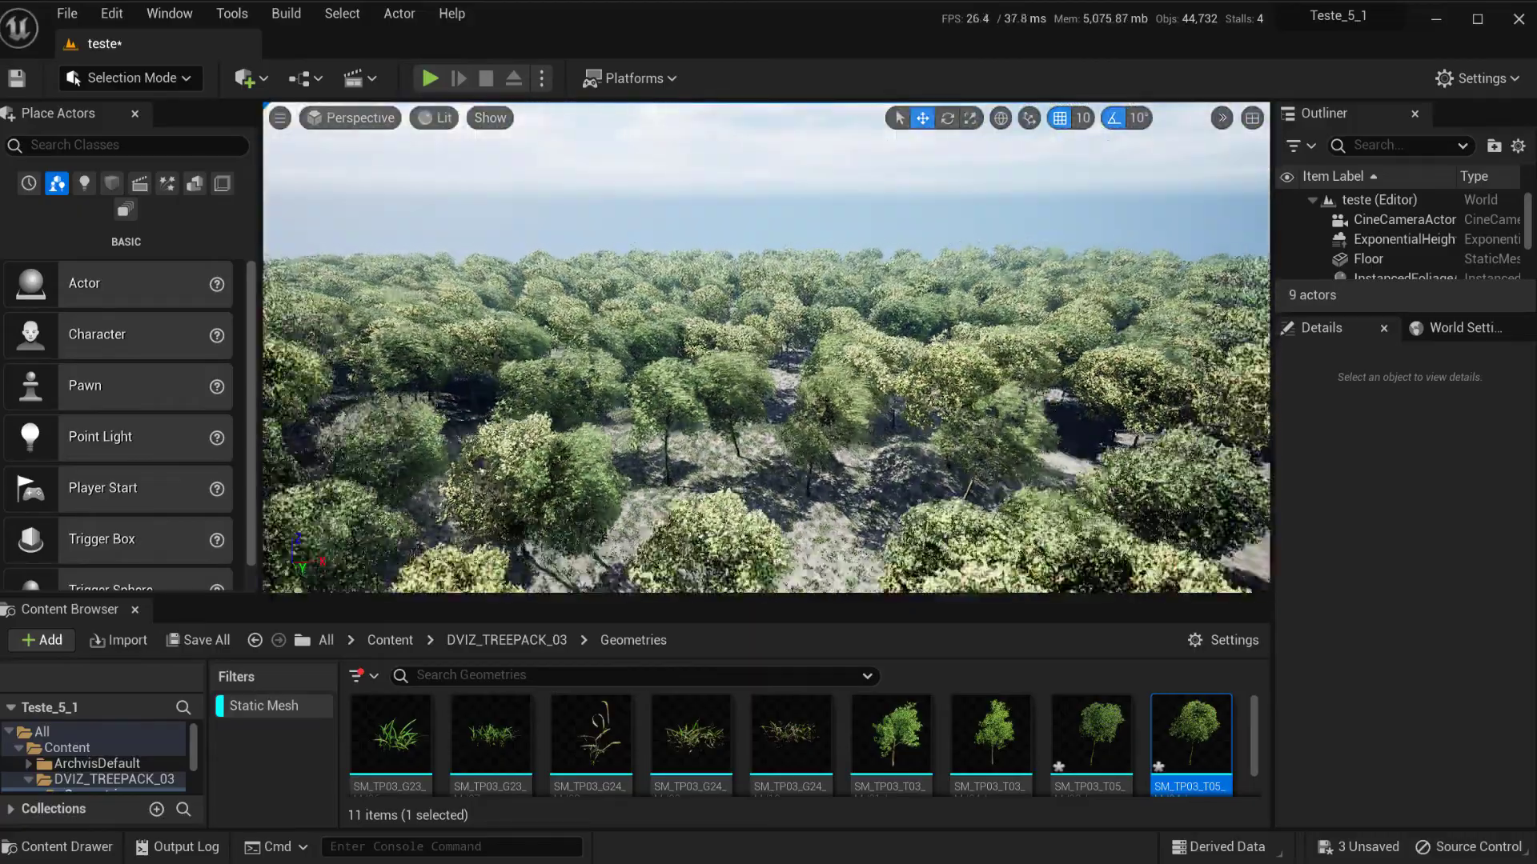
scroll(766, 348, down, 2)
scroll(766, 348, down, 2)
scroll(766, 348, down, 2)
scroll(766, 348, up, 1)
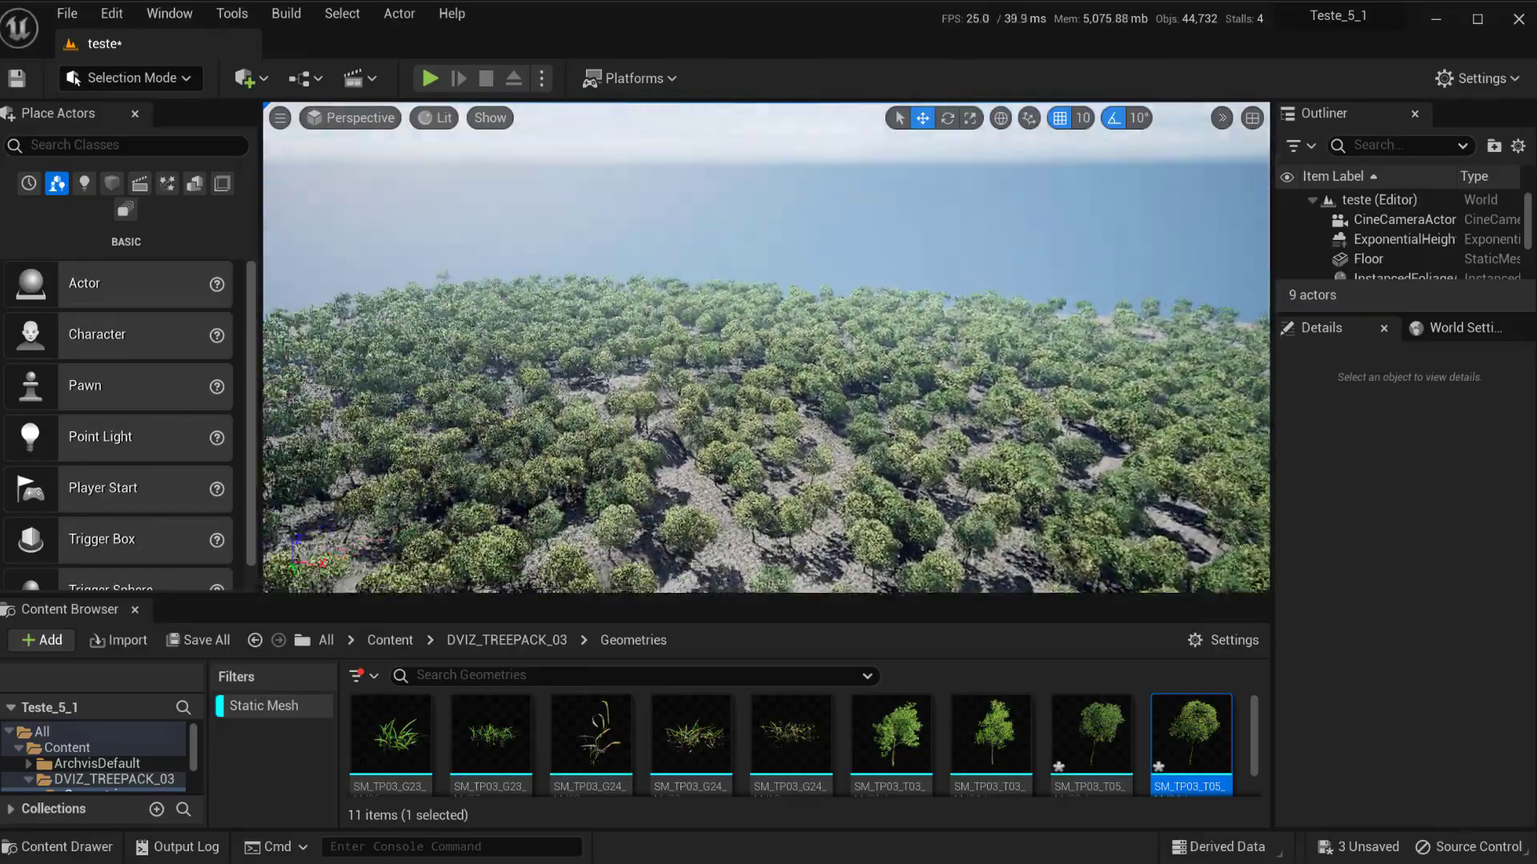
scroll(766, 348, up, 2)
scroll(766, 348, up, 2)
scroll(766, 348, up, 2)
scroll(766, 348, up, 1)
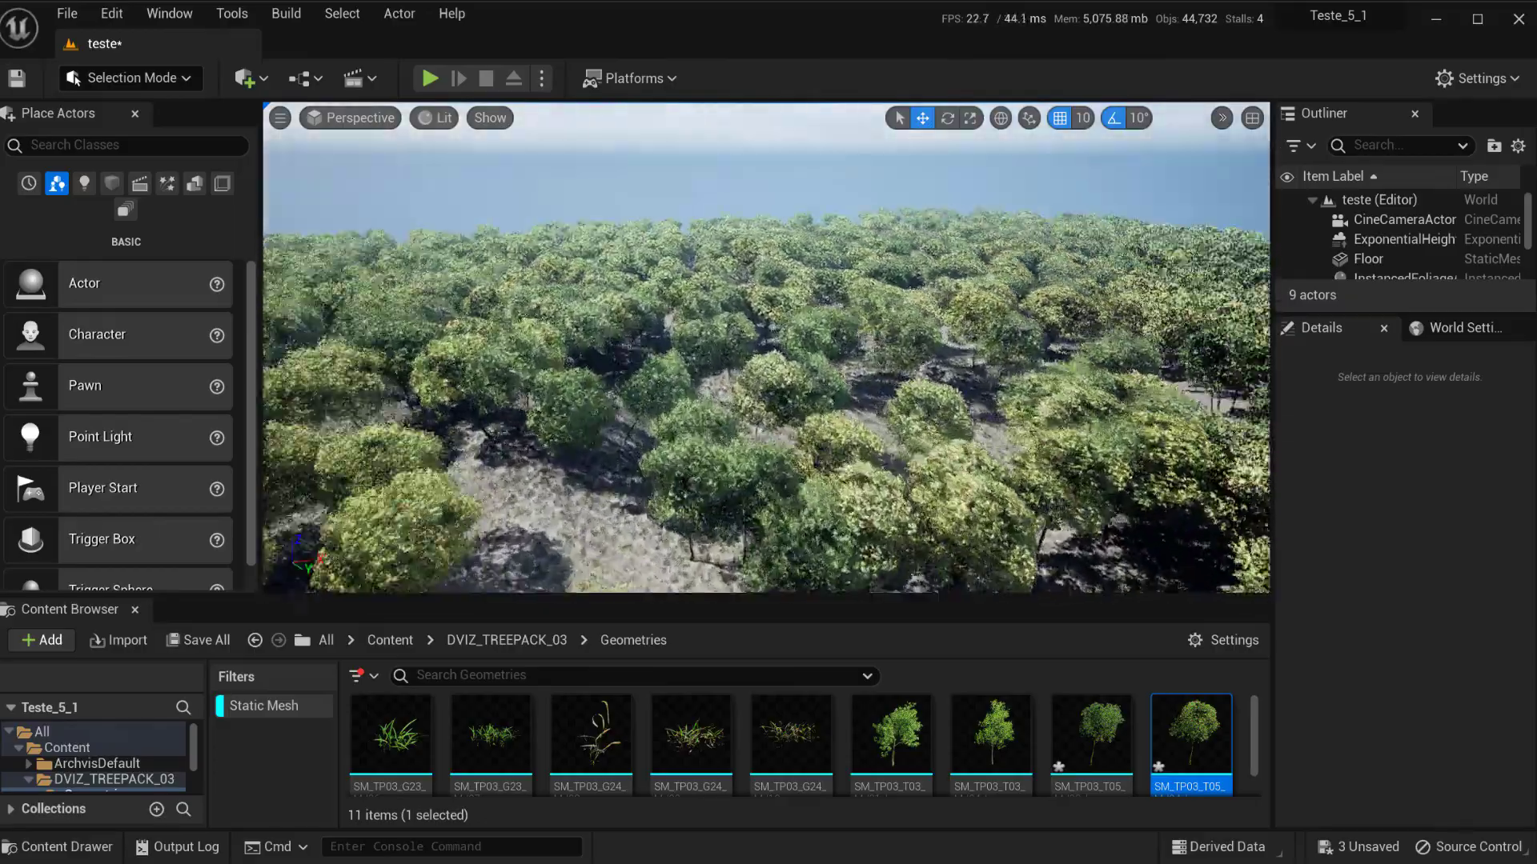
scroll(766, 348, up, 2)
scroll(766, 348, up, 2)
scroll(766, 349, up, 2)
scroll(766, 348, up, 2)
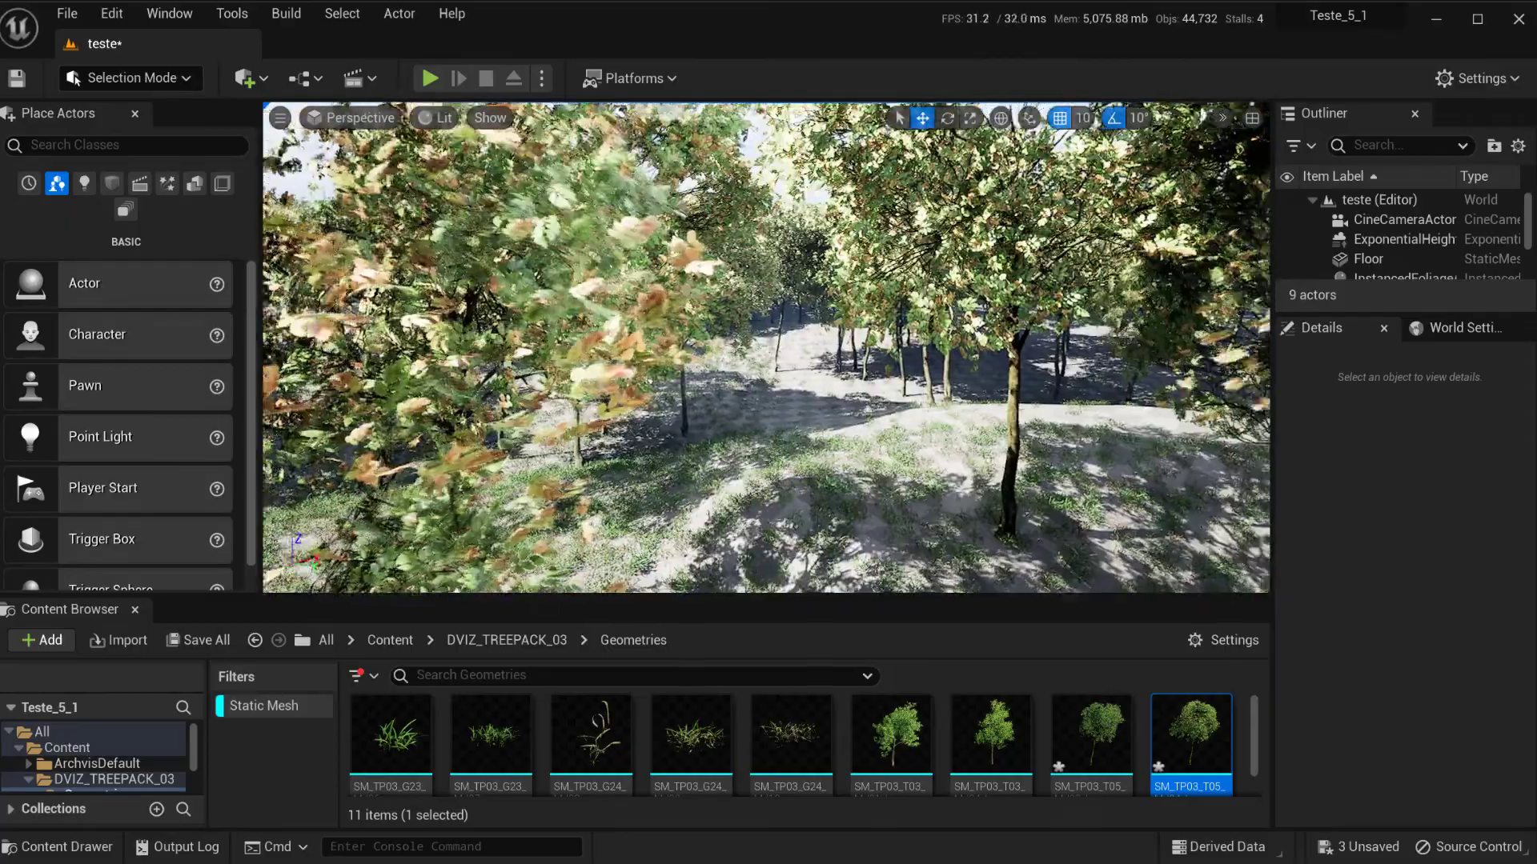
scroll(766, 348, up, 2)
scroll(766, 349, down, 3)
scroll(766, 348, down, 2)
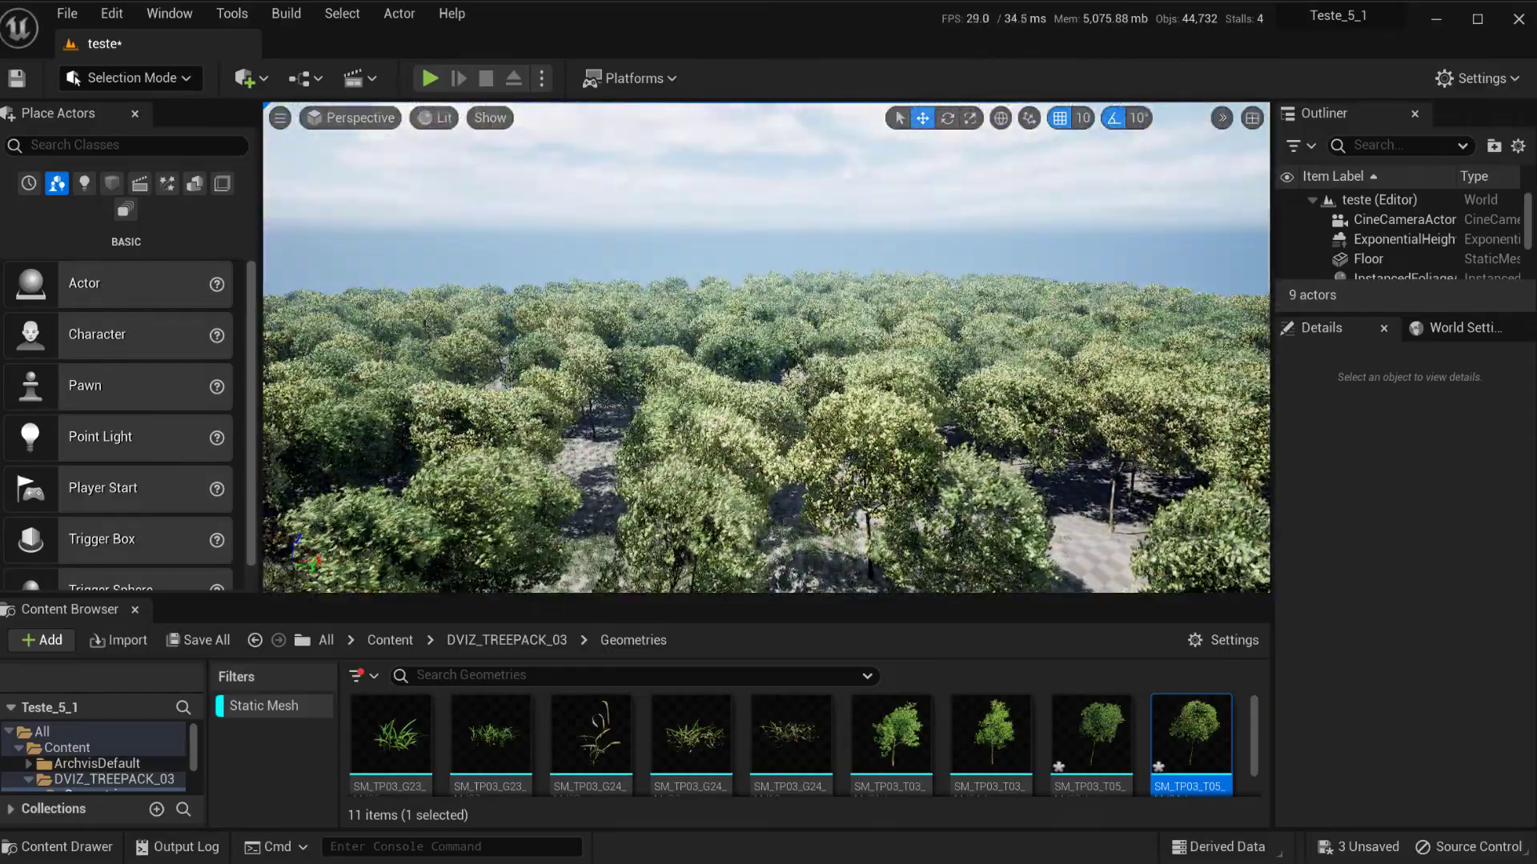
scroll(766, 348, down, 2)
scroll(766, 348, down, 2)
scroll(766, 348, down, 2)
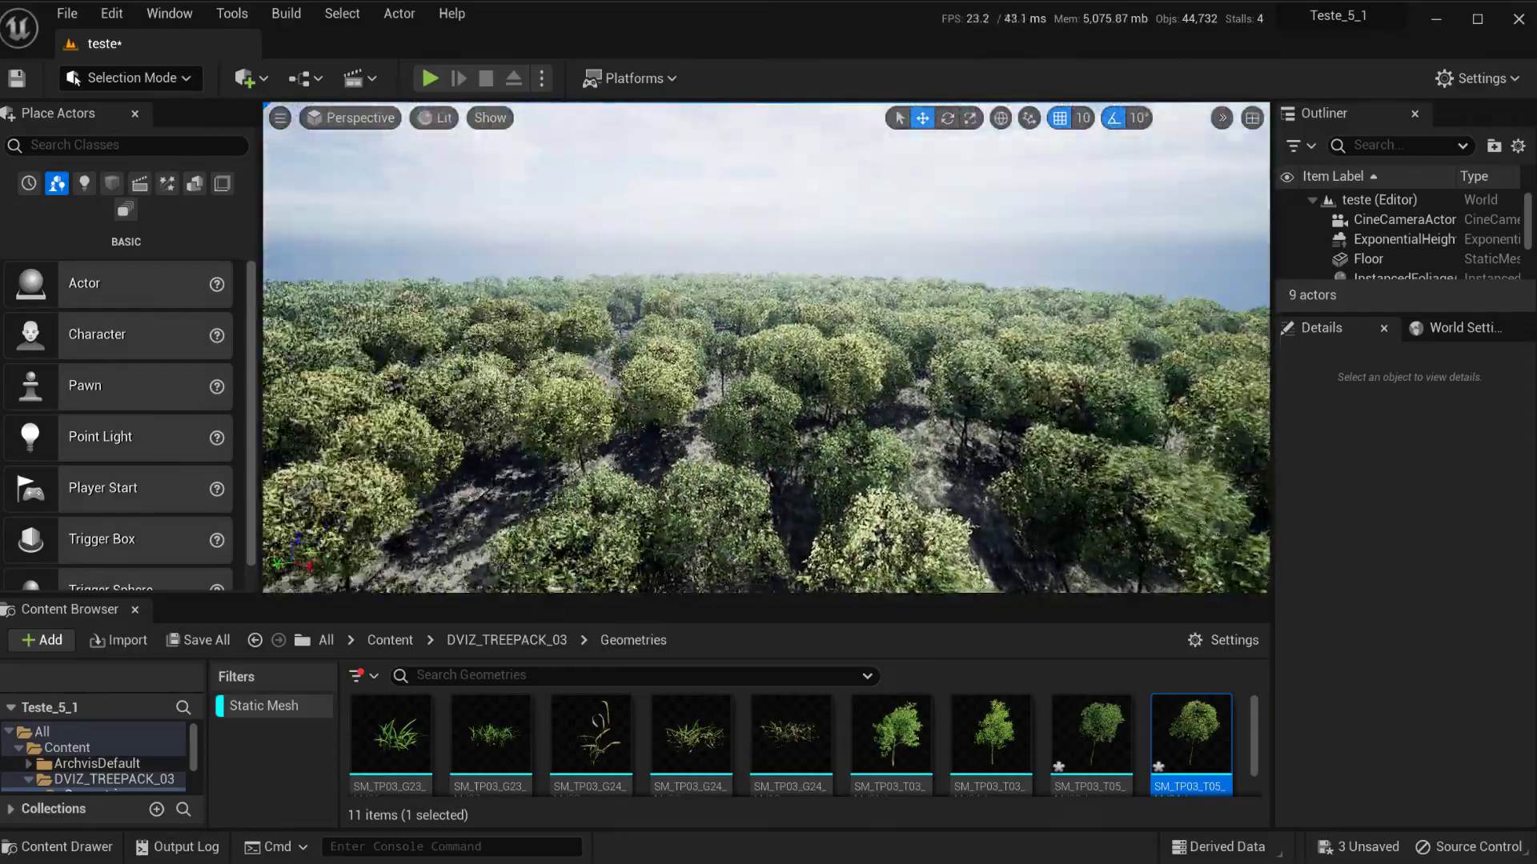
scroll(766, 348, down, 2)
scroll(766, 349, down, 2)
scroll(766, 348, down, 2)
scroll(766, 348, down, 2)
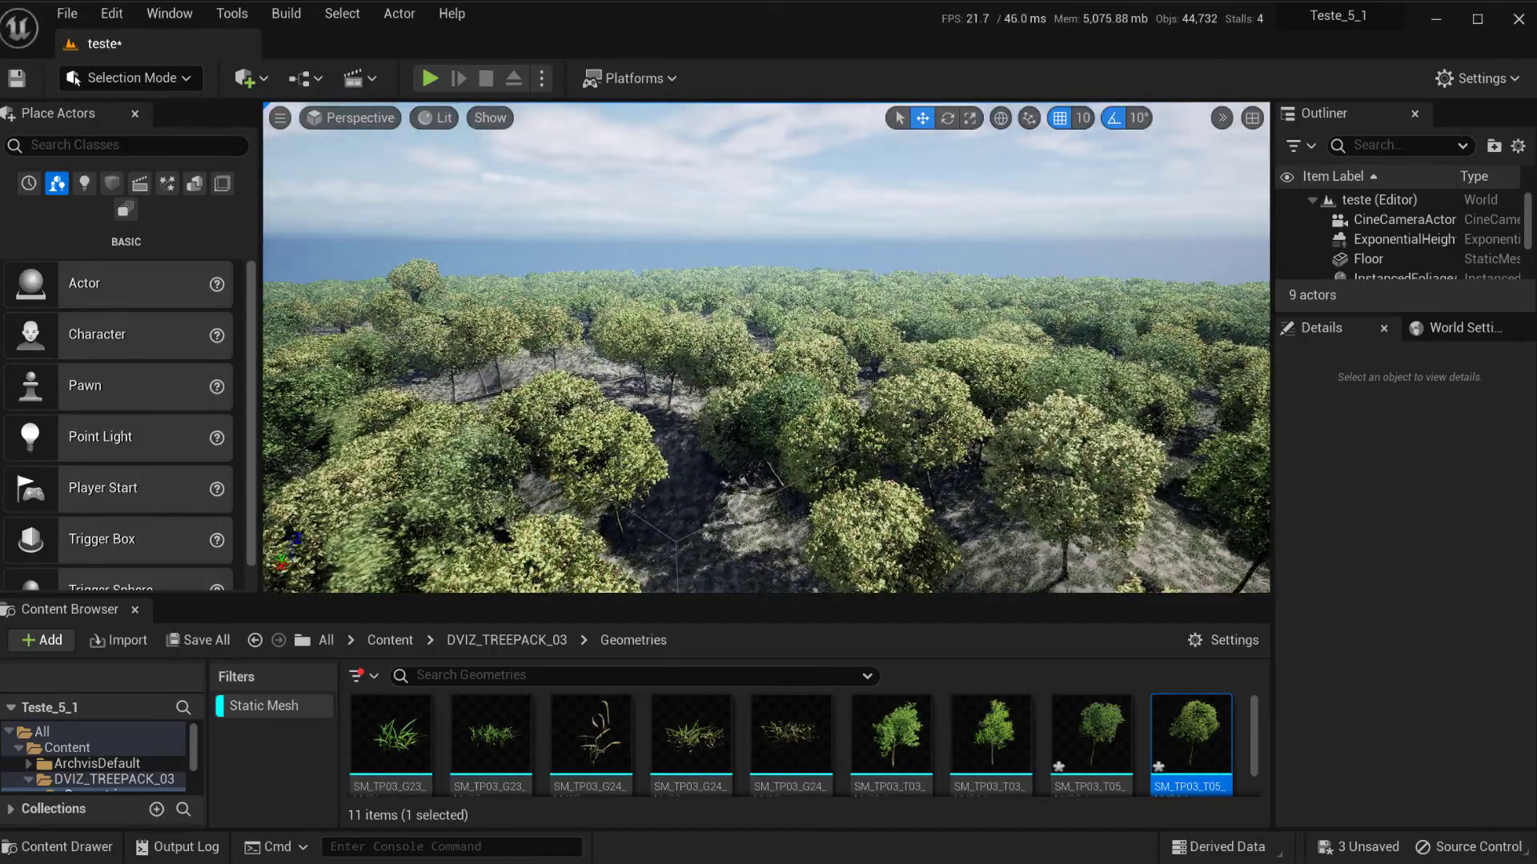
- Tilt the view down and fly beneath the canopy to look across the forest floor
right_drag(766, 349, 766, 417)
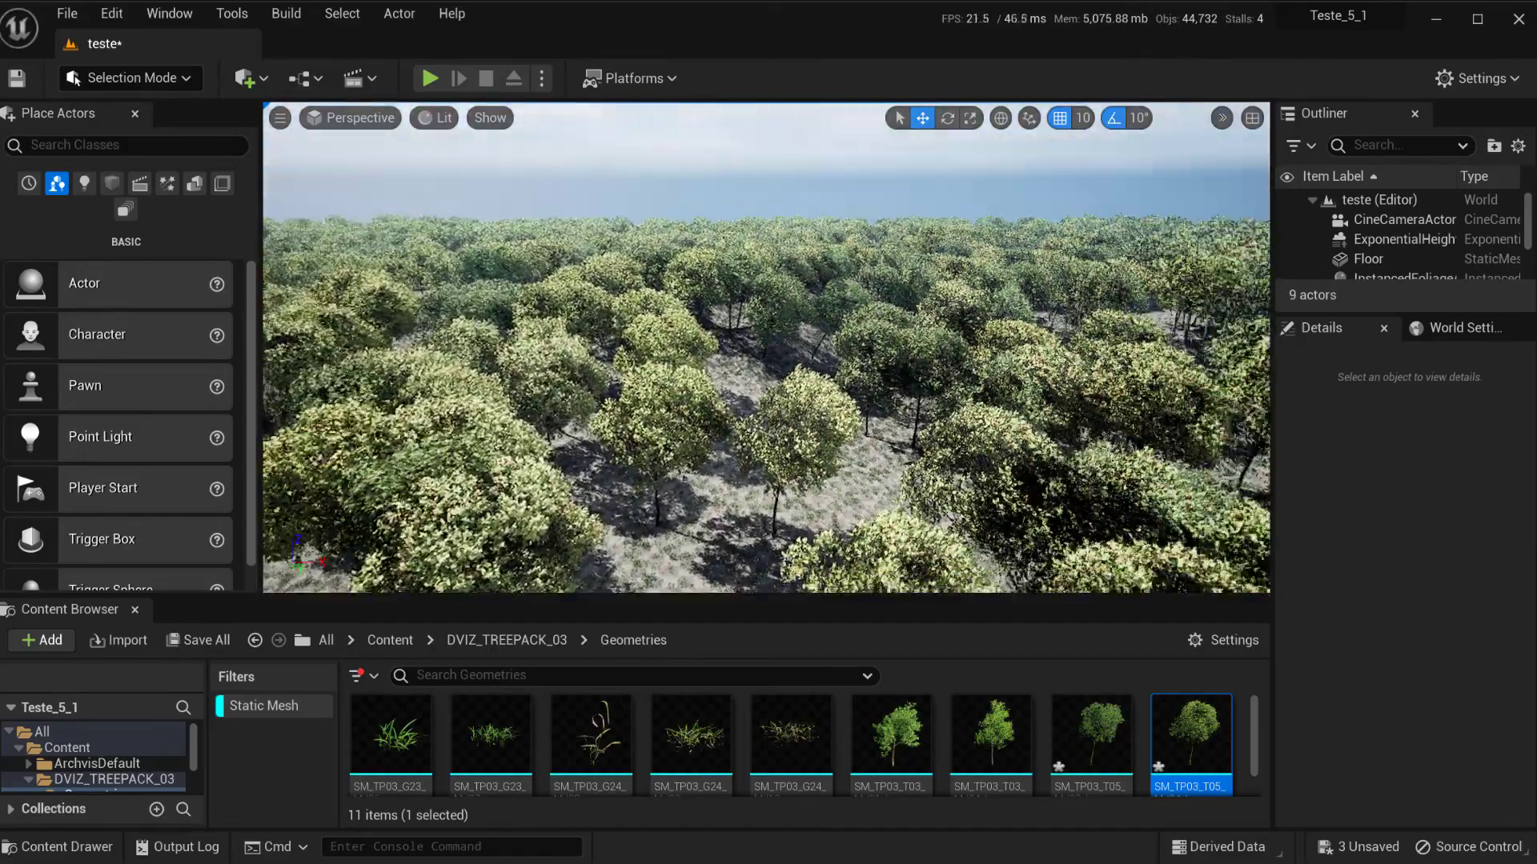
right_drag(833, 318, 857, 318)
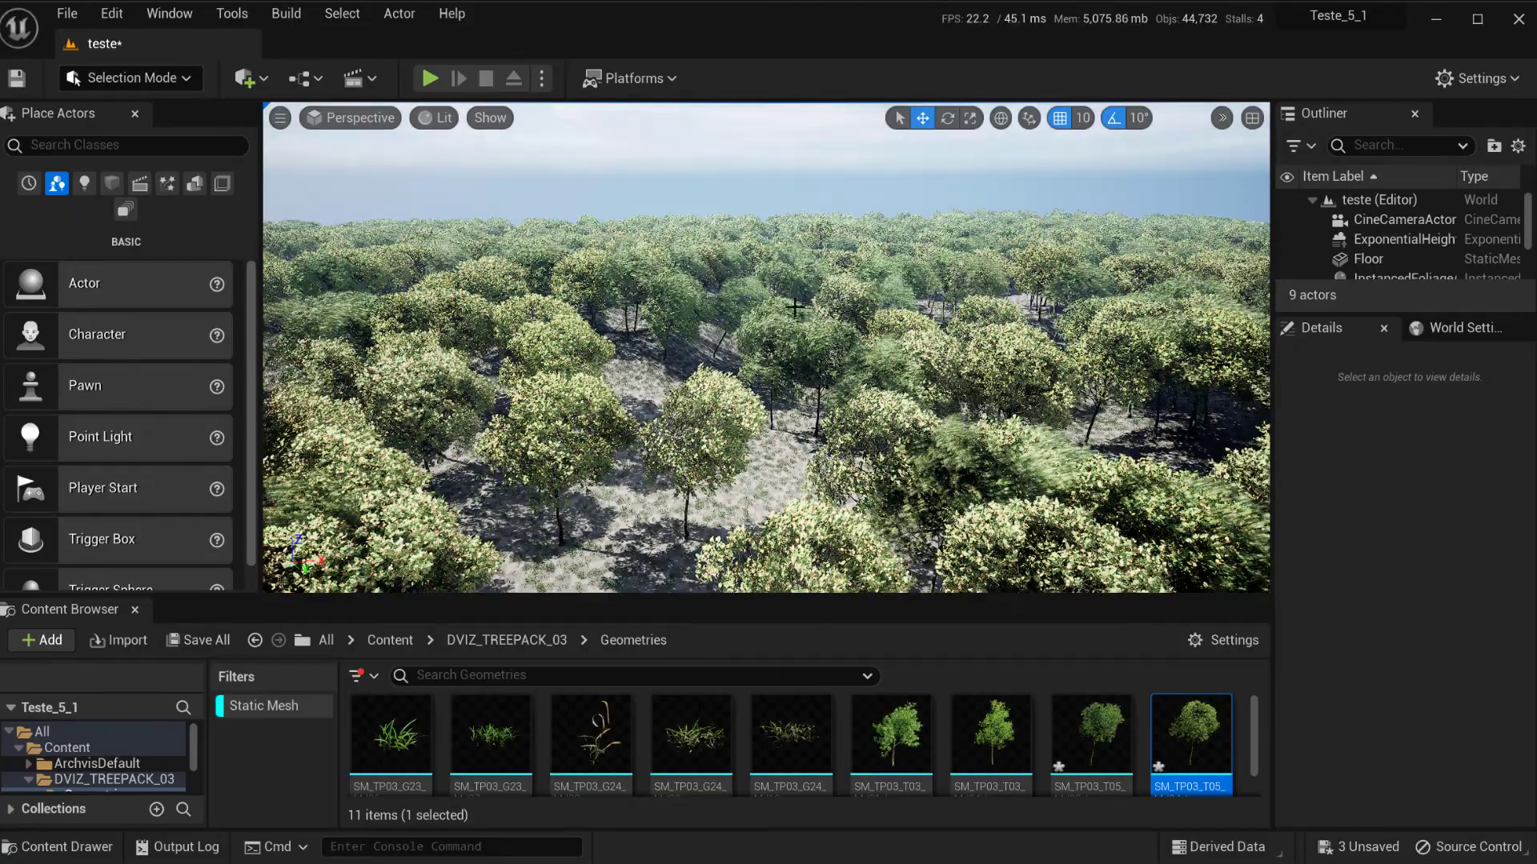
scroll(766, 348, up, 2)
scroll(766, 348, up, 2)
scroll(766, 348, up, 2)
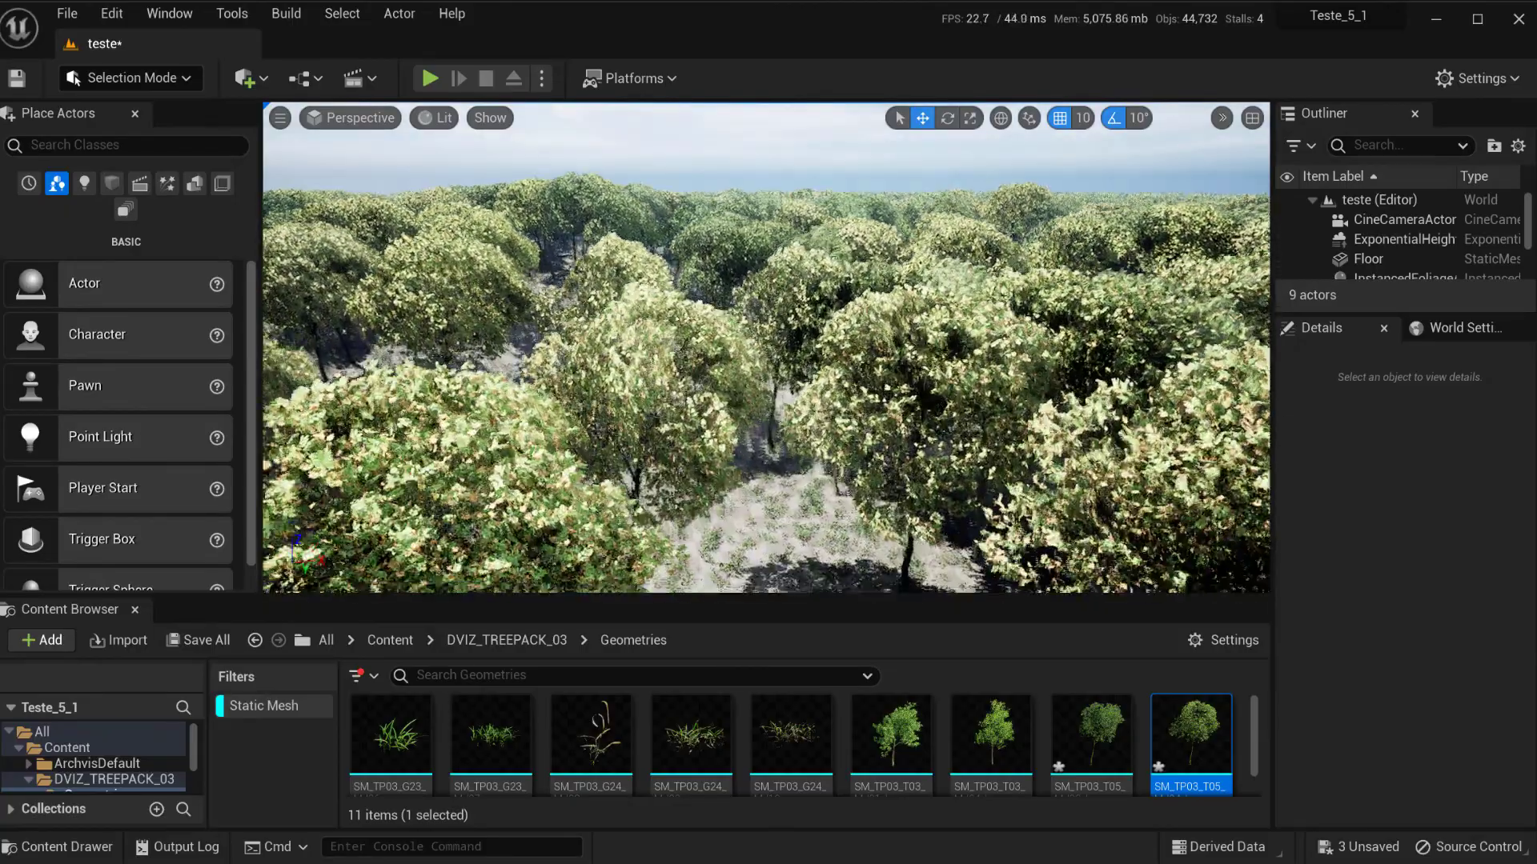
scroll(766, 349, up, 3)
scroll(793, 352, up, 2)
scroll(794, 352, up, 2)
scroll(793, 352, up, 3)
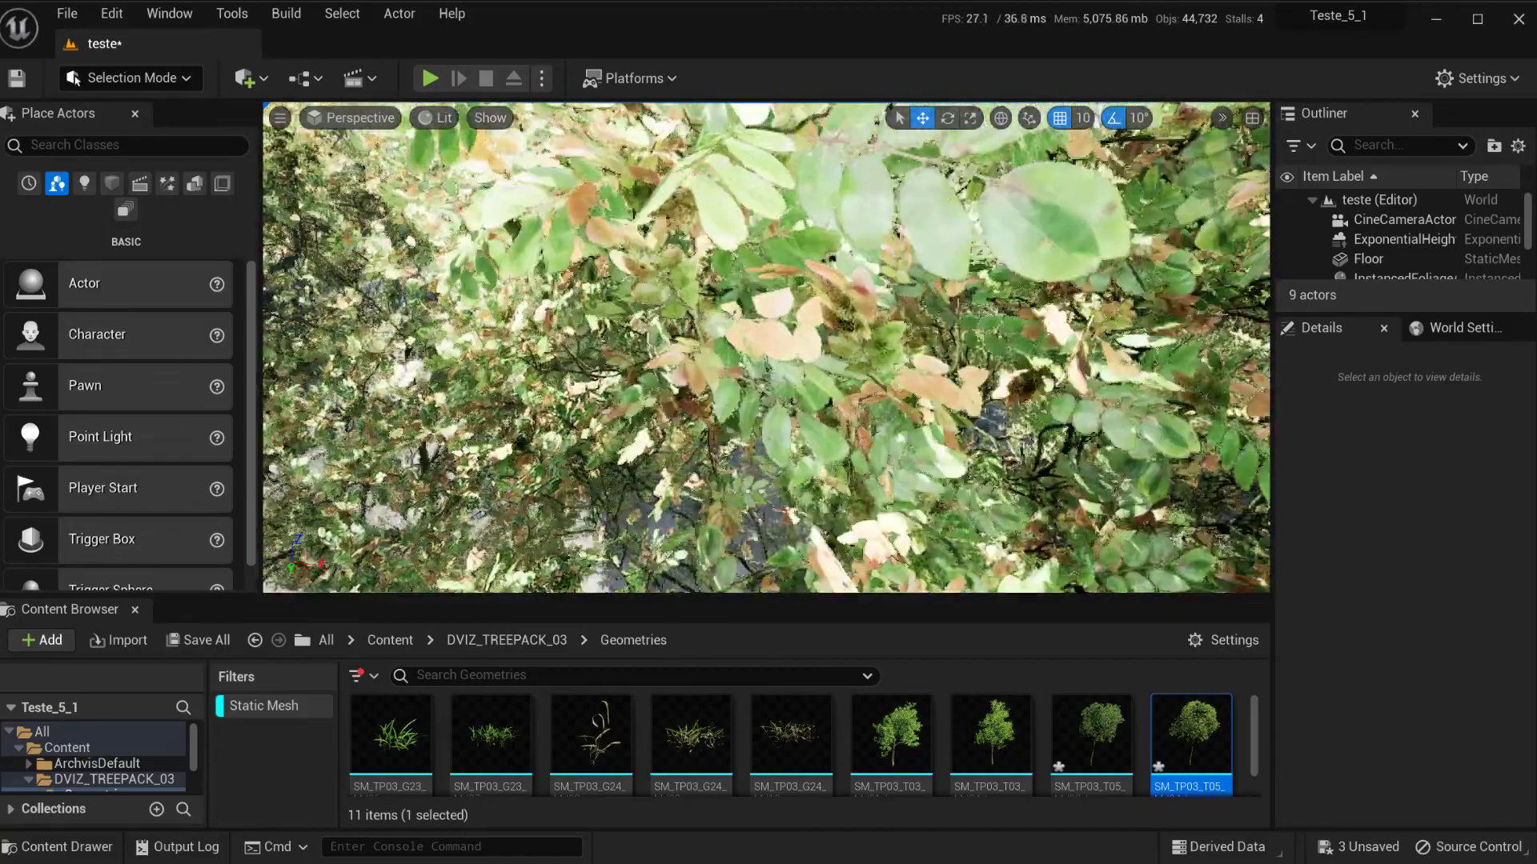
scroll(793, 352, up, 2)
scroll(793, 352, up, 2)
scroll(793, 352, up, 2)
scroll(793, 352, up, 1)
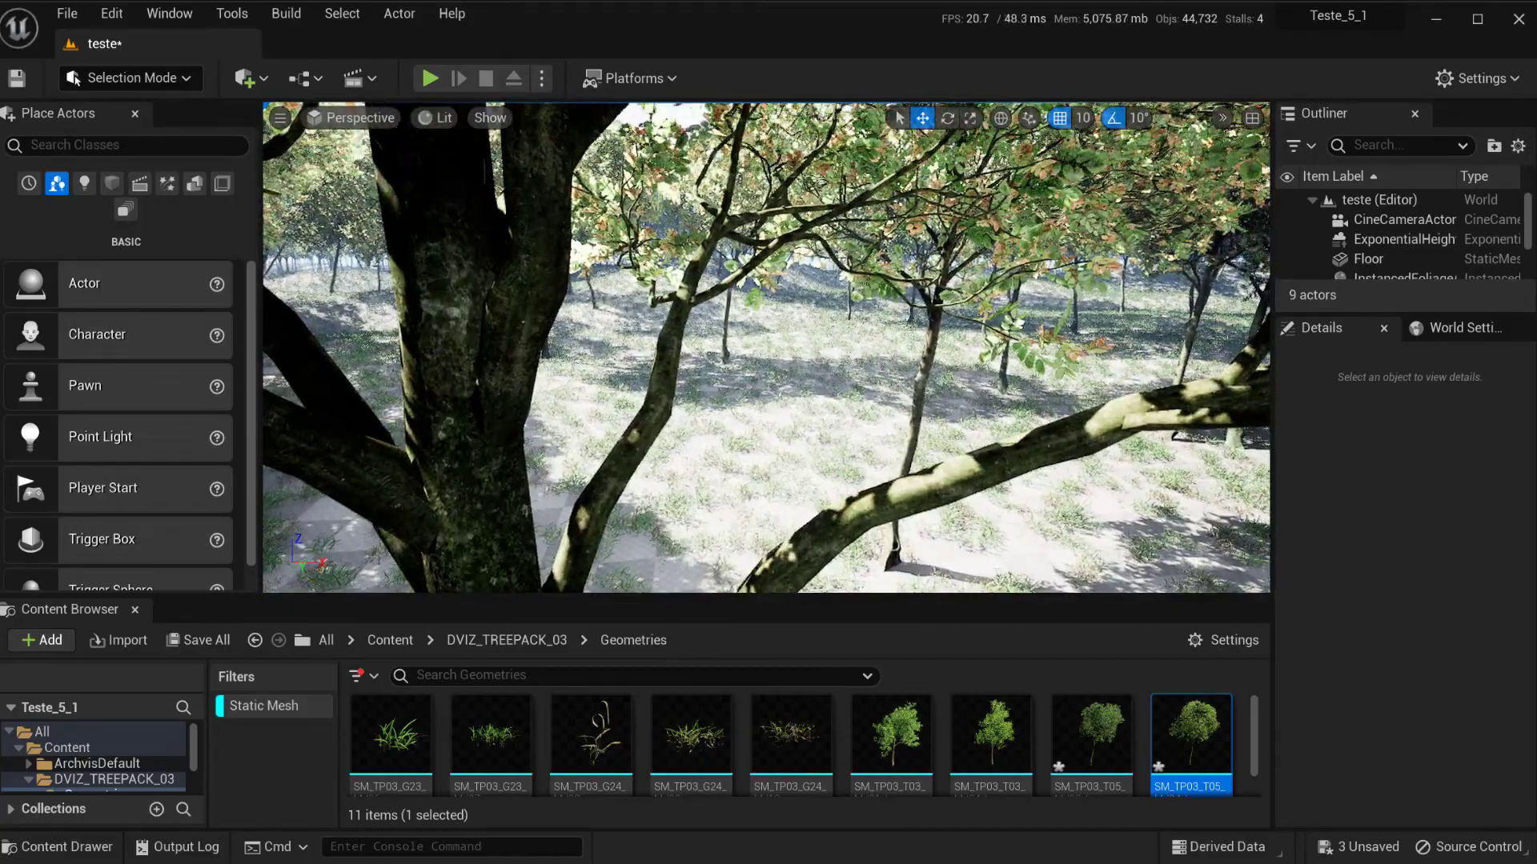
scroll(793, 353, up, 2)
scroll(793, 352, up, 2)
scroll(793, 352, up, 1)
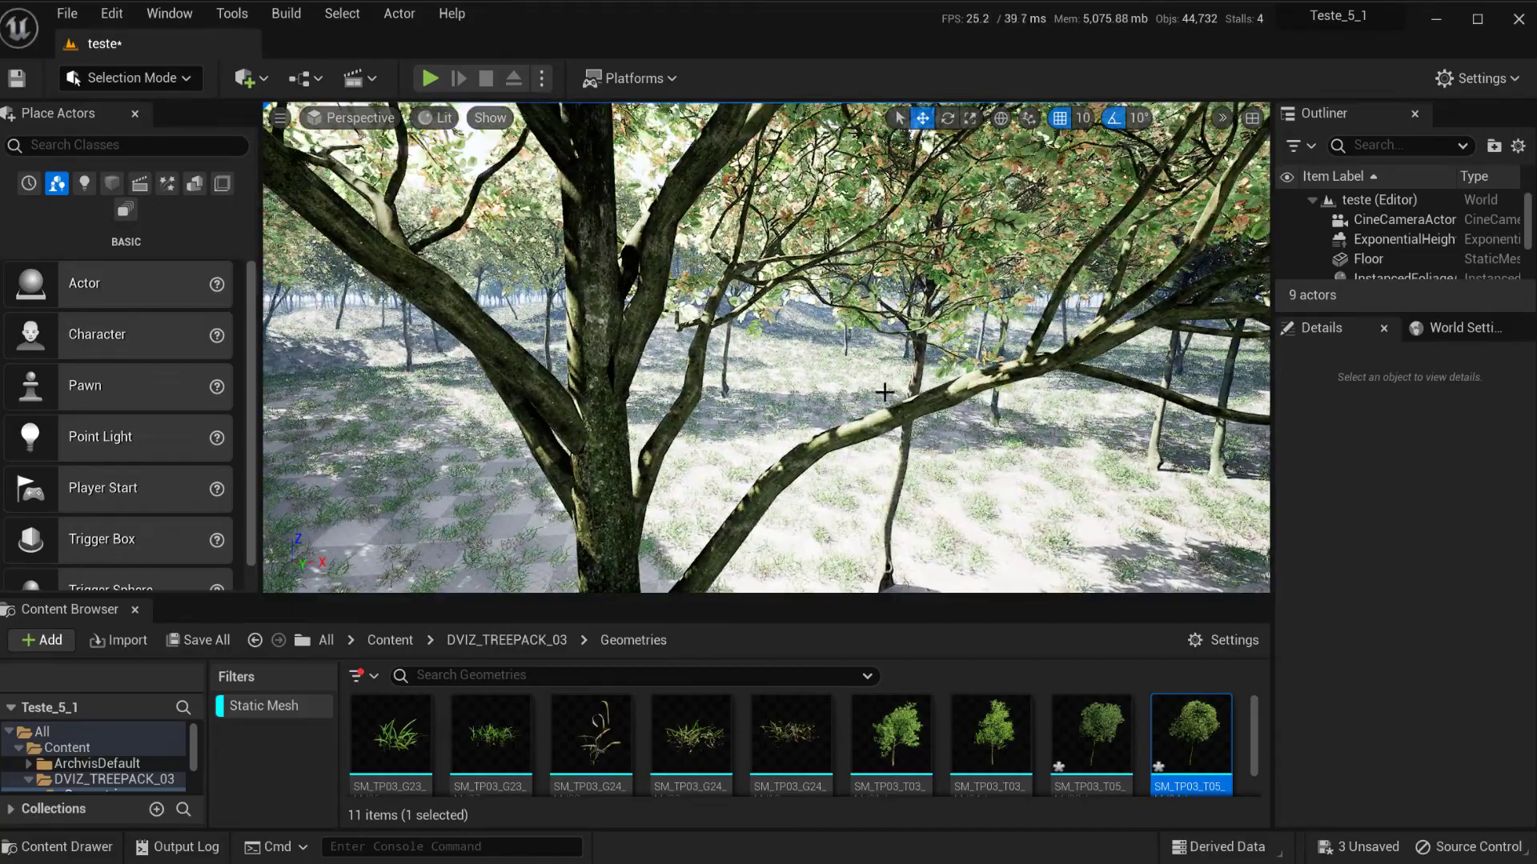
- Switch the viewport to Path Tracing and apply a Fallback Relative Error of 0 to the tree mesh
click(441, 119)
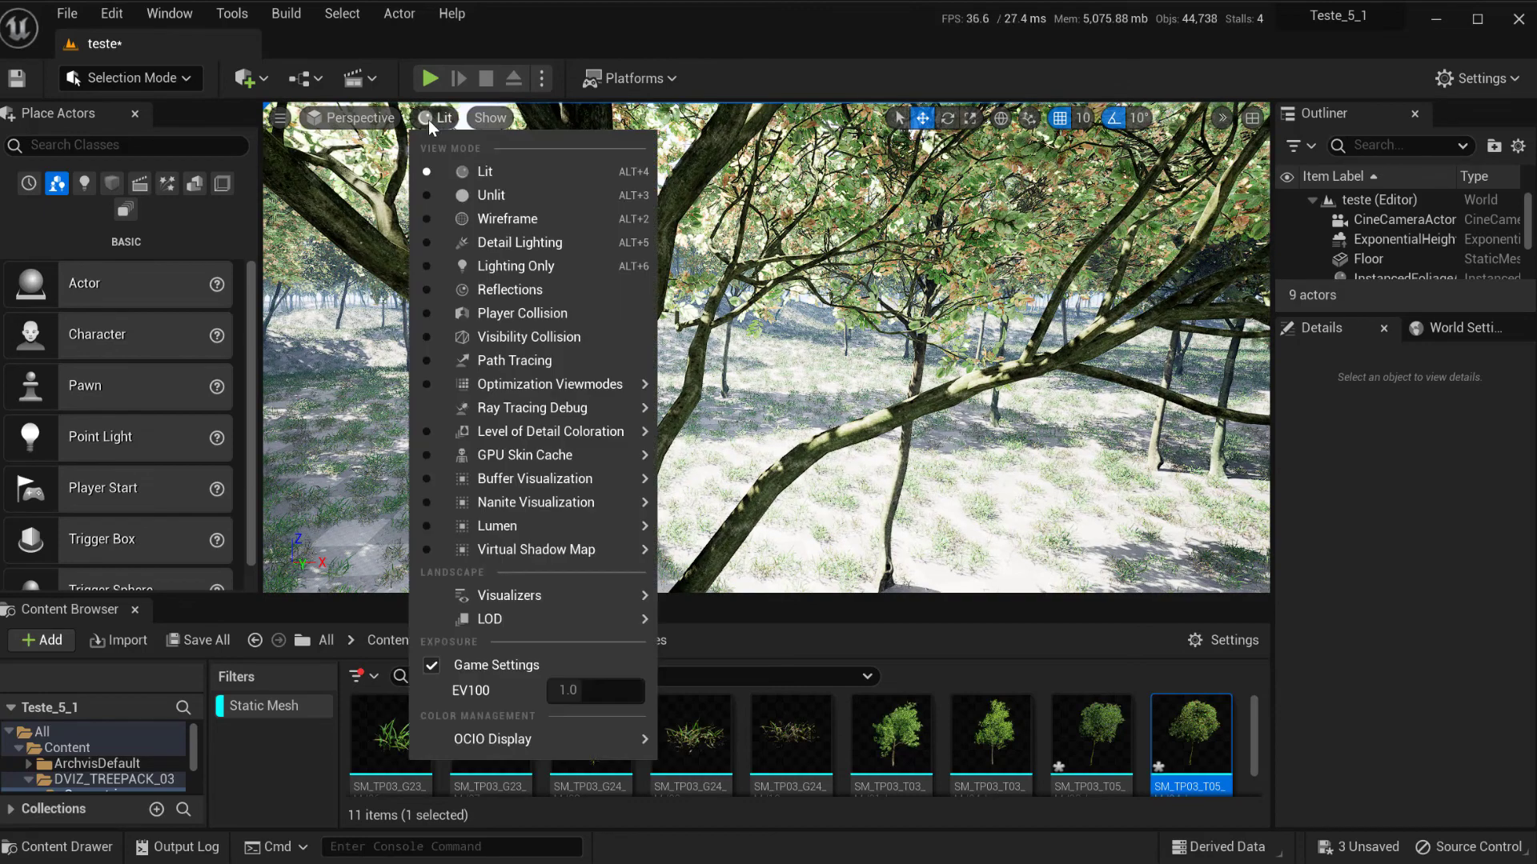
click(512, 360)
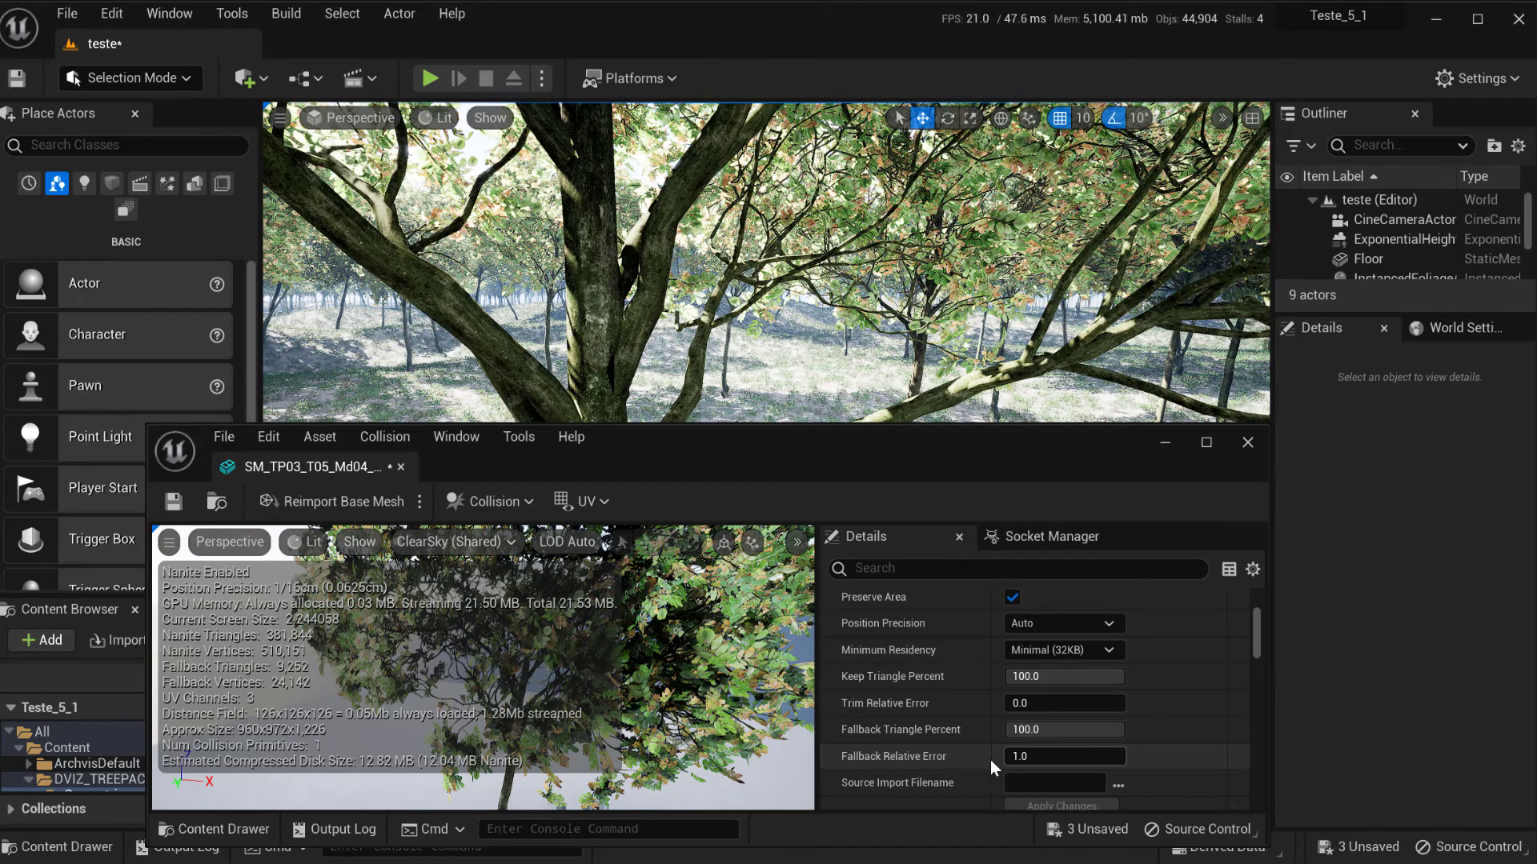
click(1040, 760)
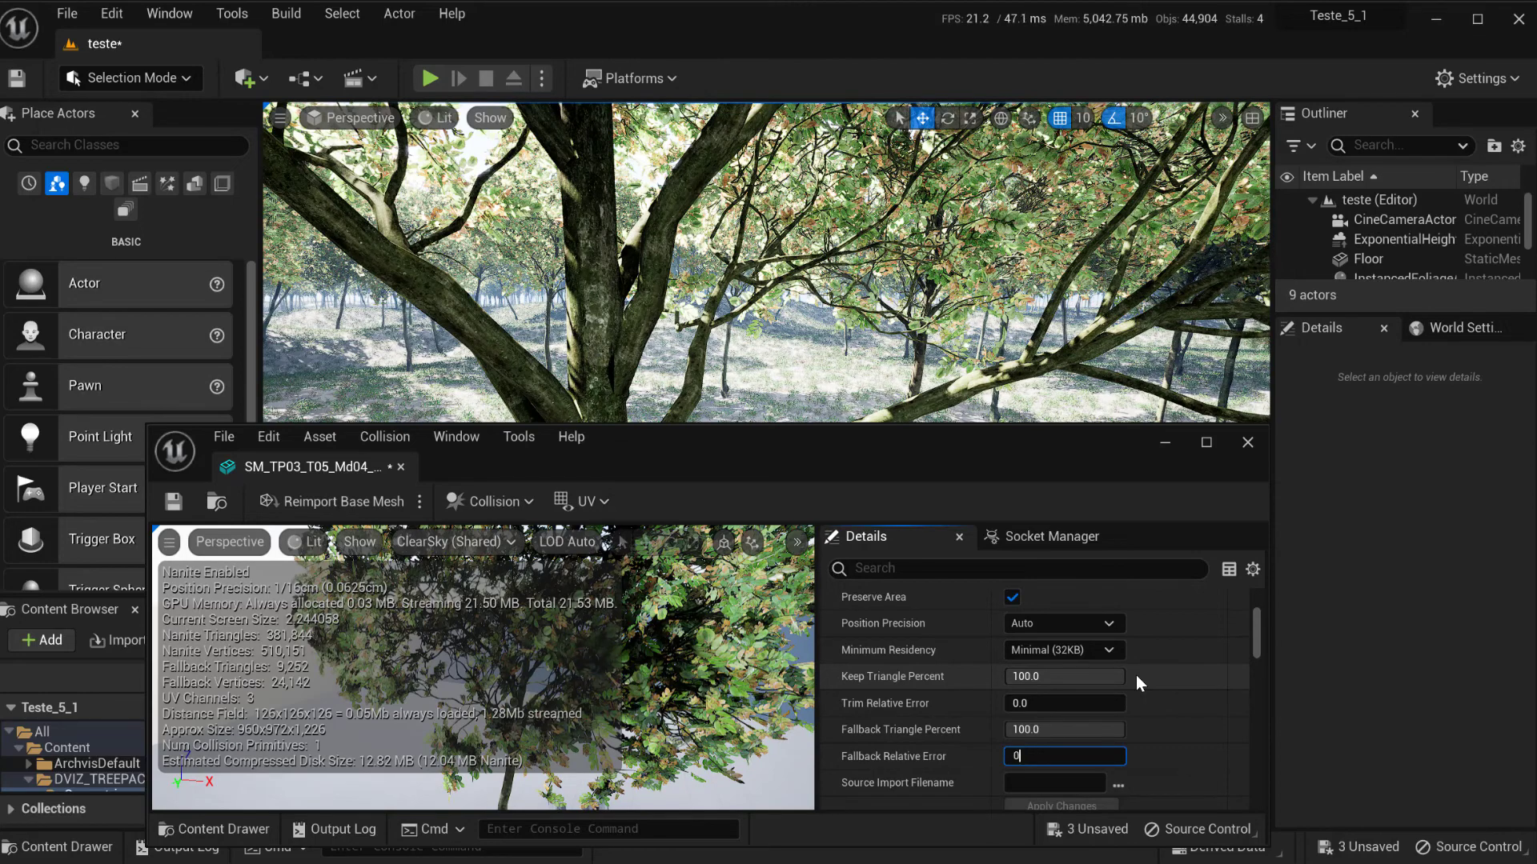
text(.0)
key(Return)
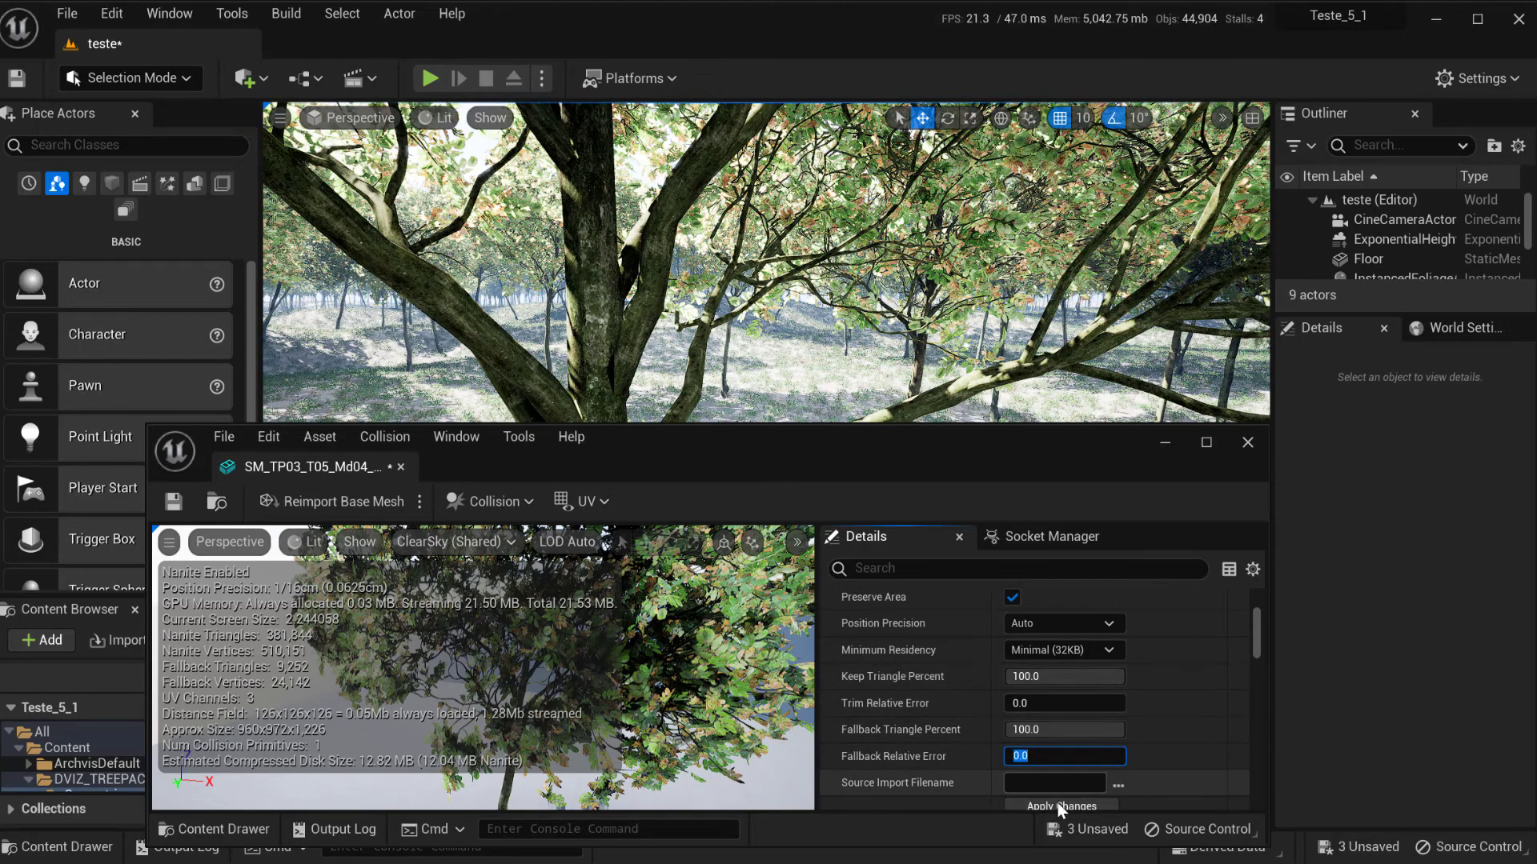
click(1057, 803)
- Render the forest view in Path Tracing and move the mesh editor out of the way
click(441, 119)
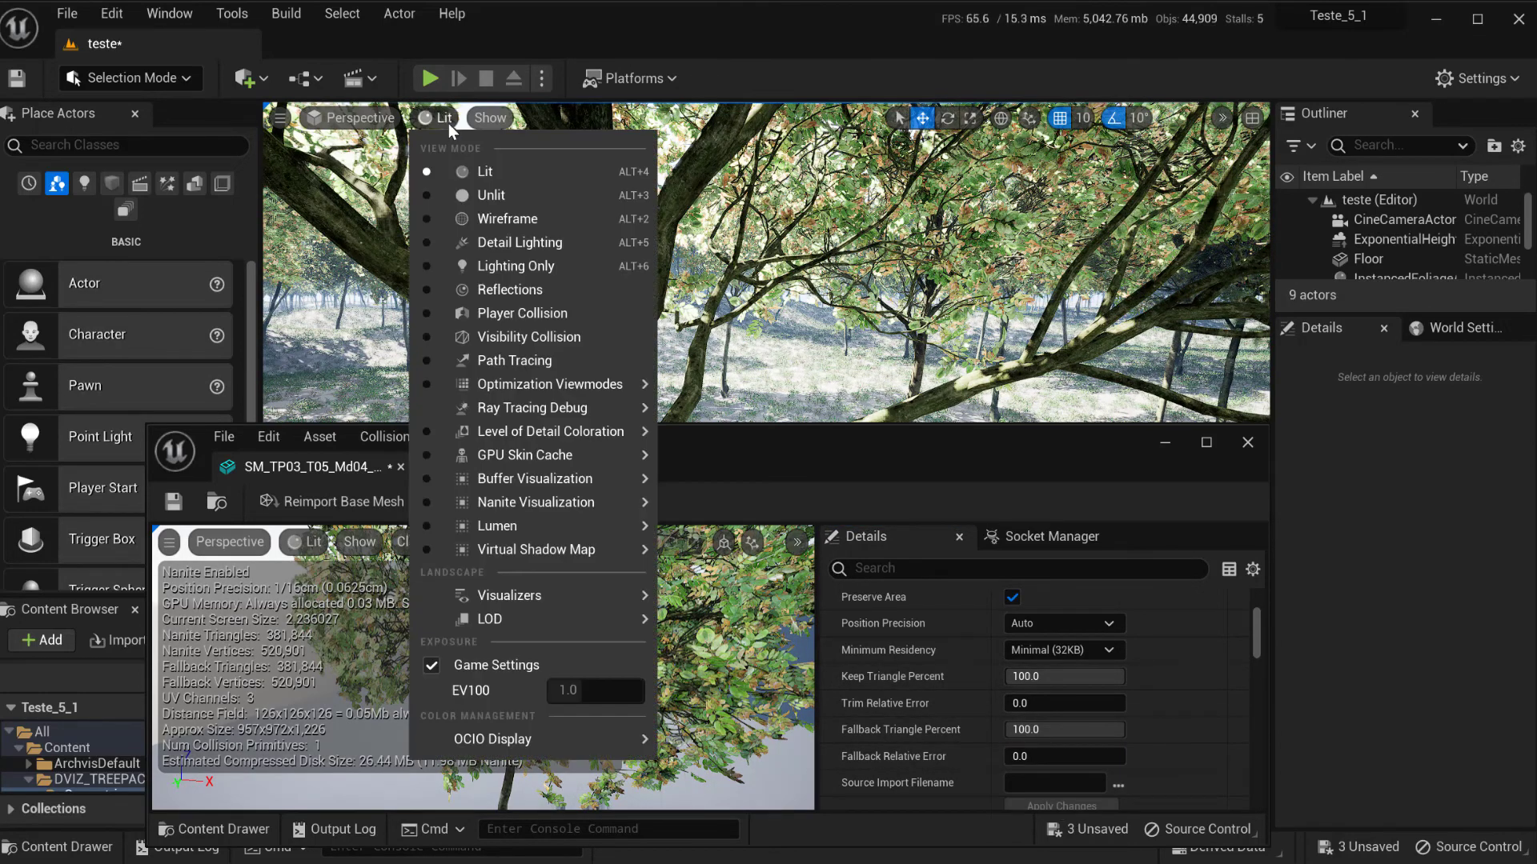
click(531, 360)
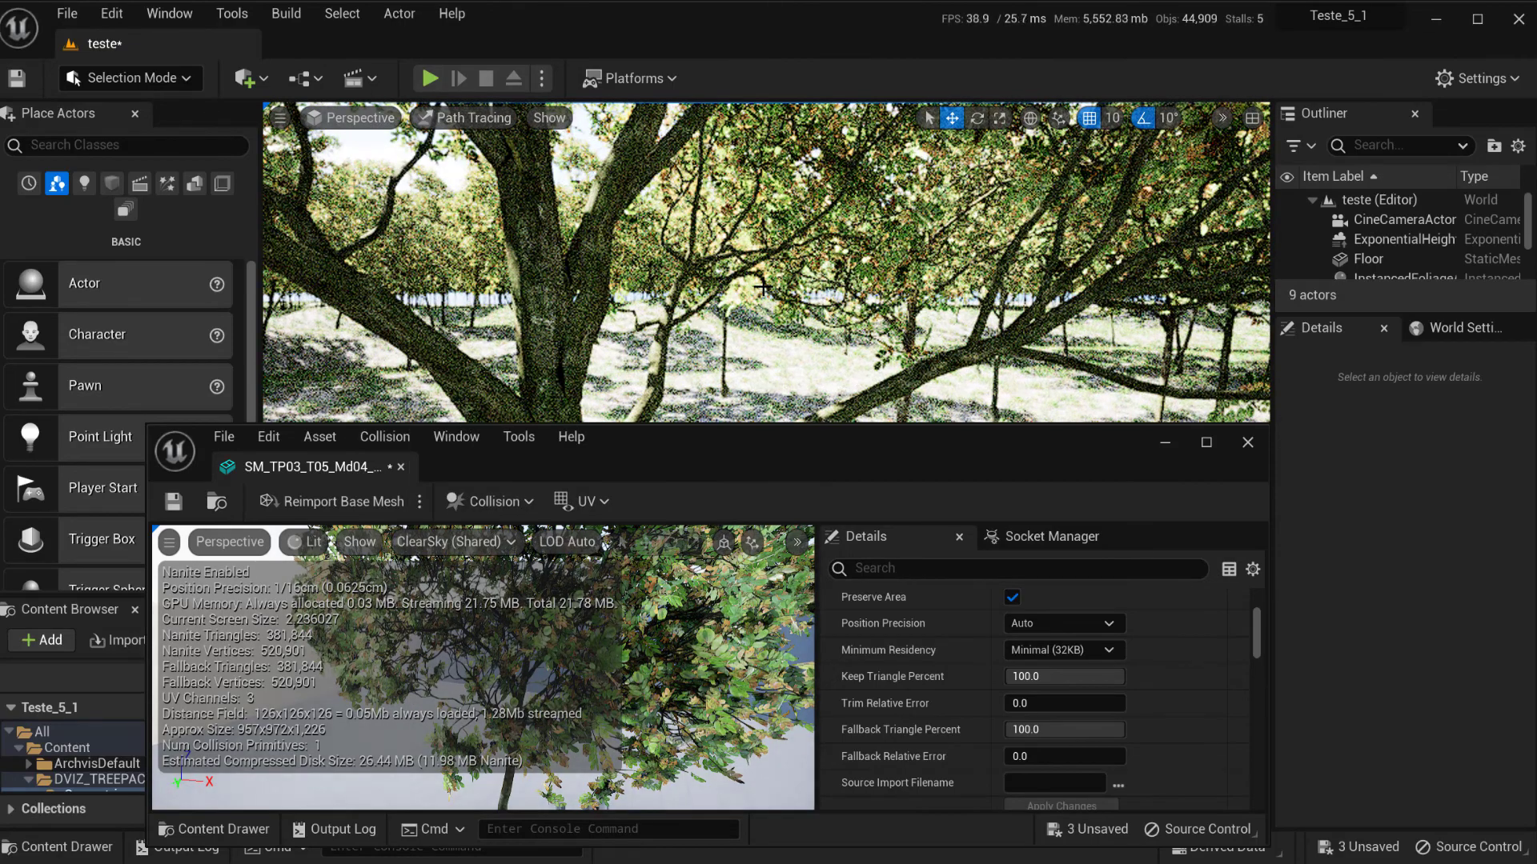
drag(809, 431, 778, 591)
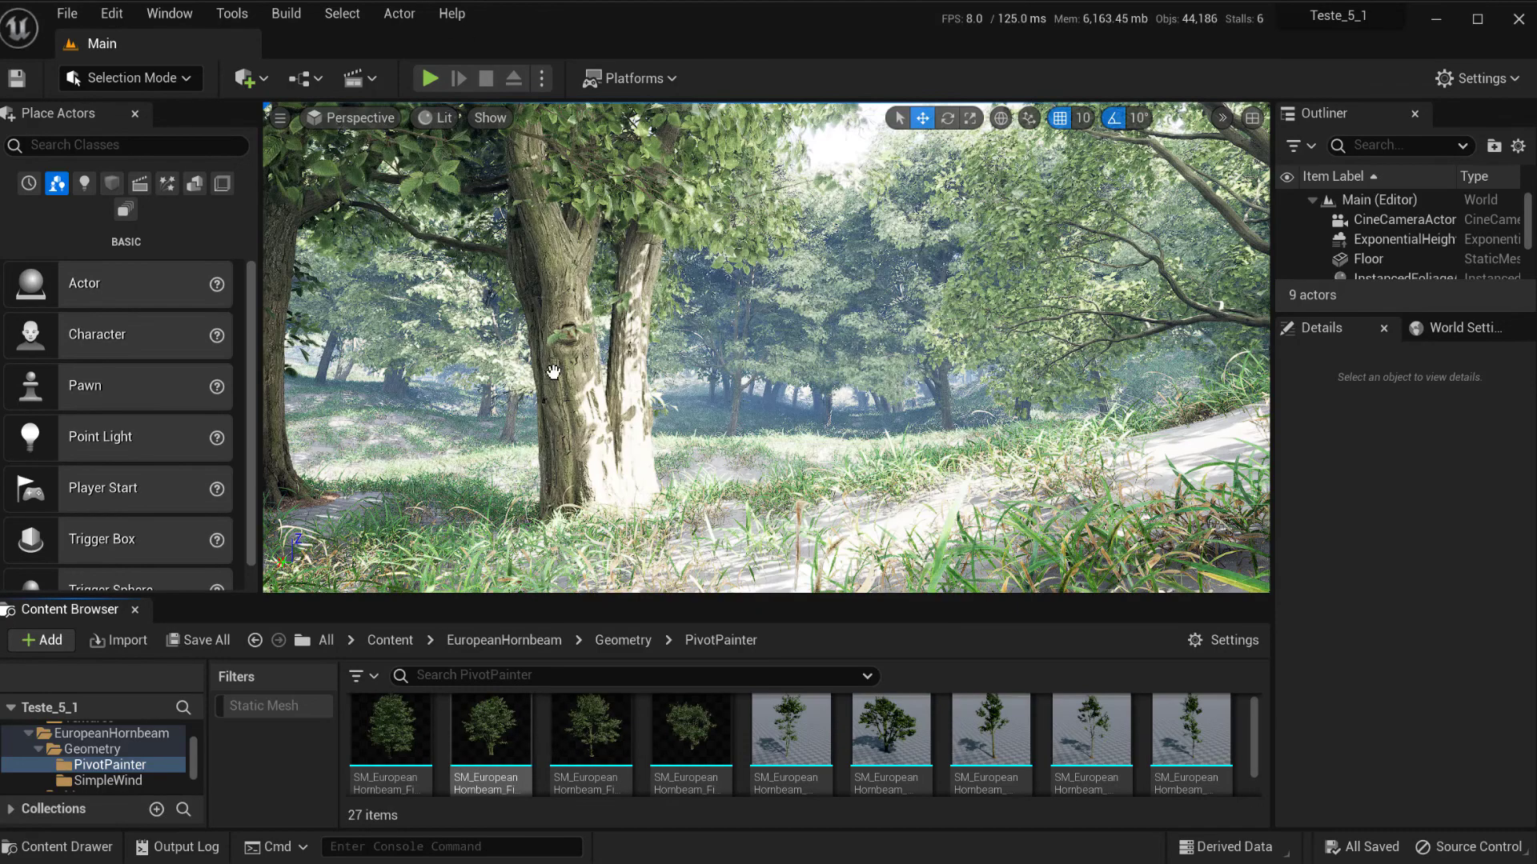
- Switch the Main level's hornbeam forest viewport from Lit to Path Tracing
click(435, 121)
click(493, 355)
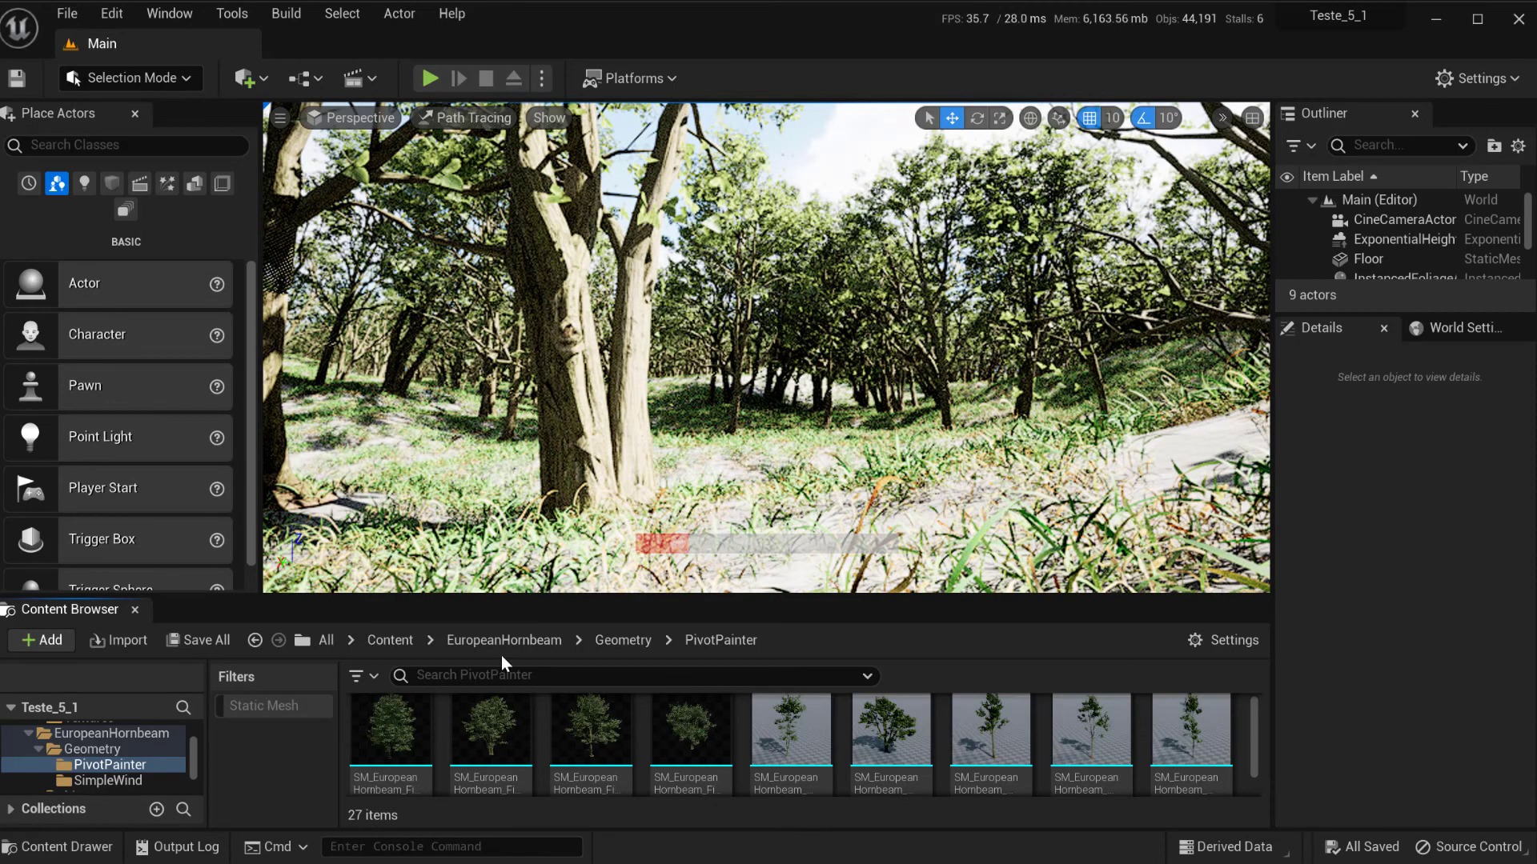
mouse_move(500, 734)
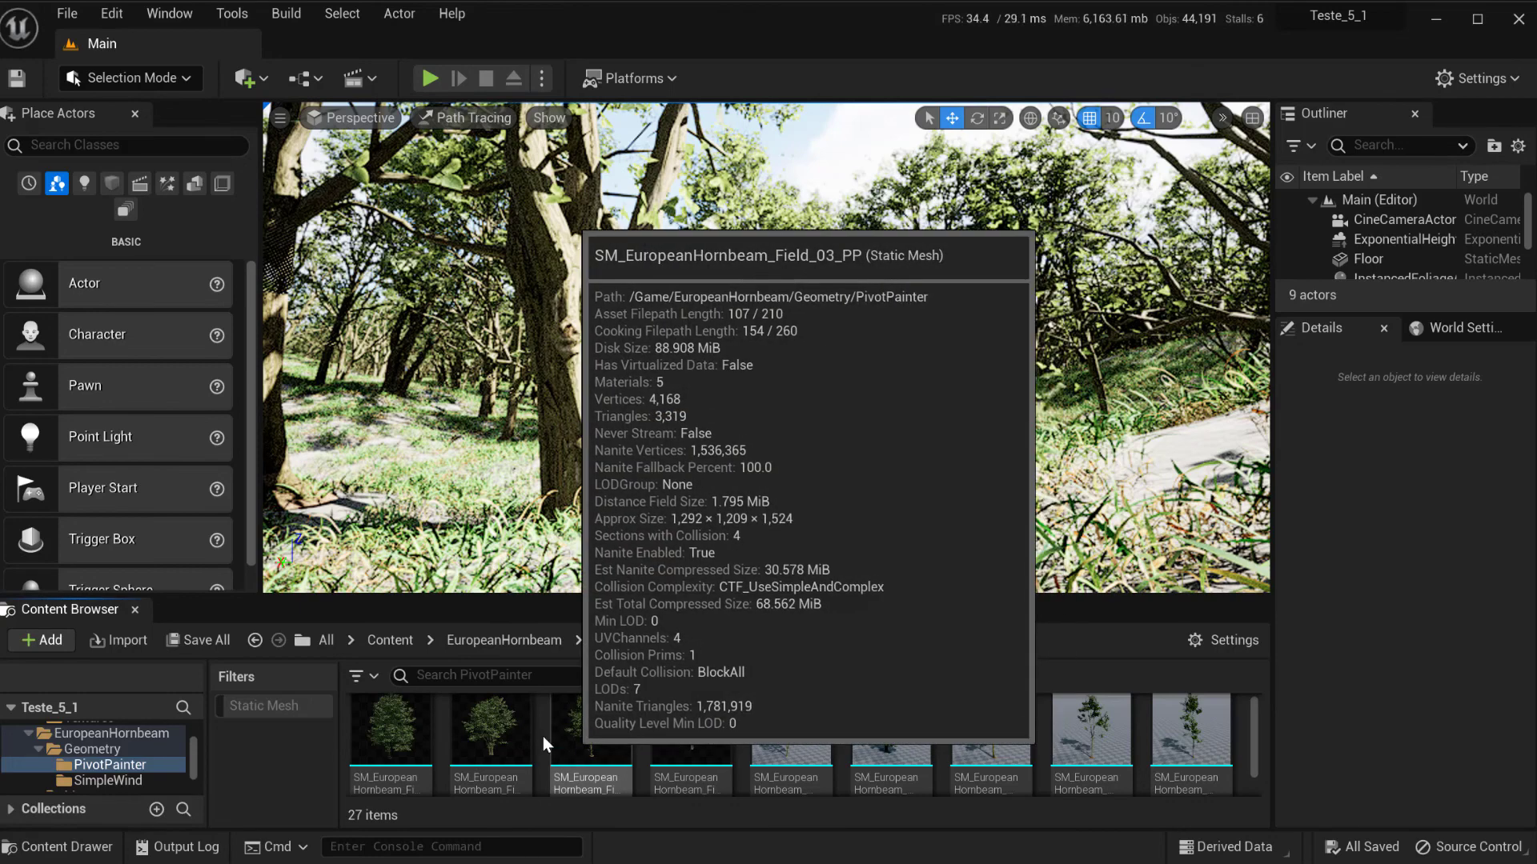
- Apply Fallback Relative Error 0.0 to SM_EuropeanHornbeam_Field_03_PP, then minimize its mesh editor
double_click(610, 732)
scroll(1072, 855, down, 1)
scroll(1073, 854, down, 1)
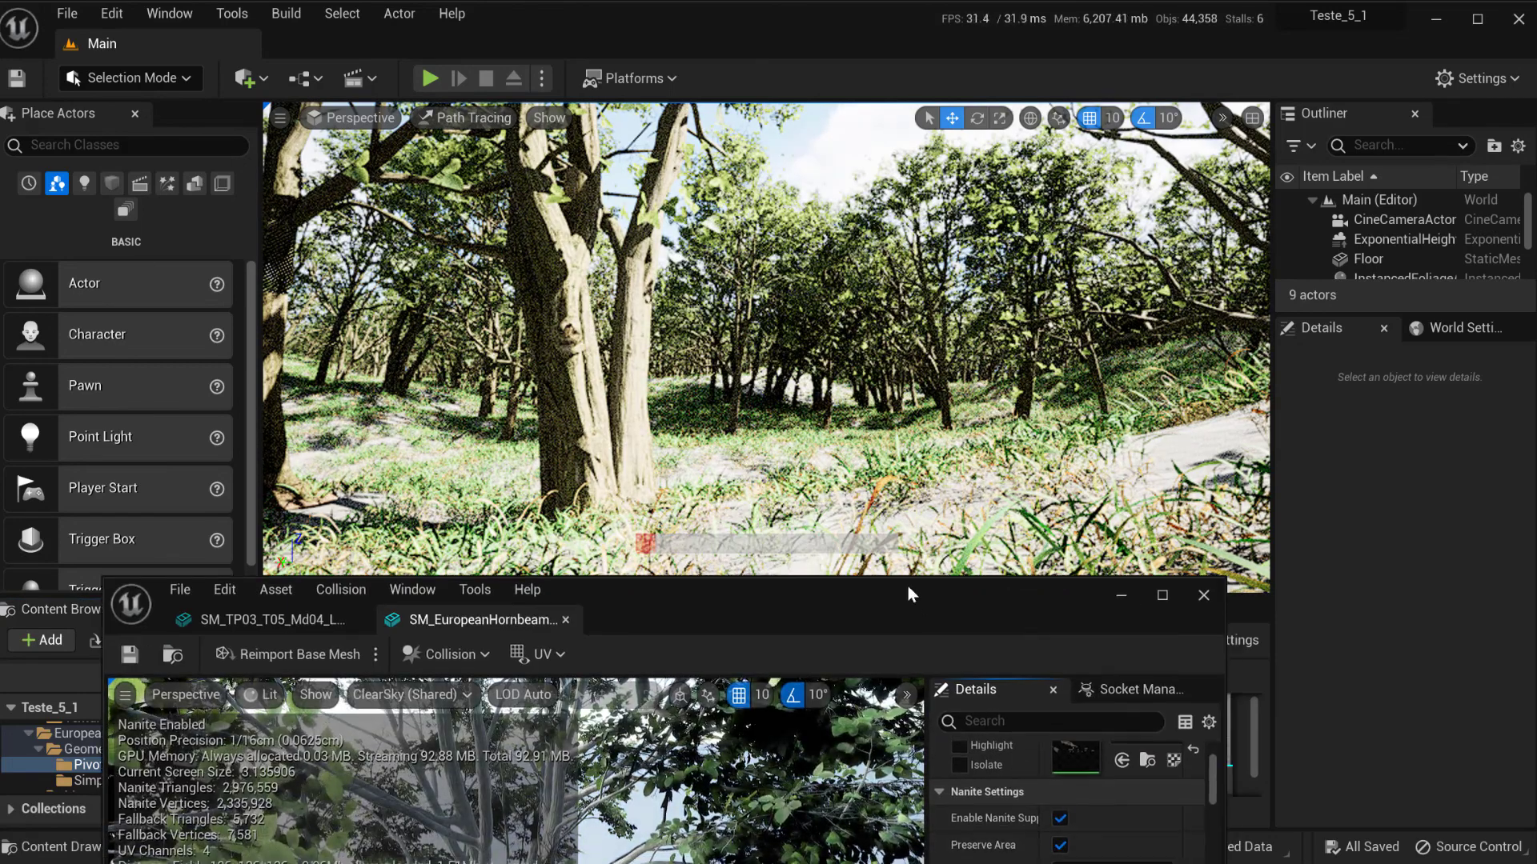
drag(908, 588, 777, 465)
scroll(867, 709, down, 3)
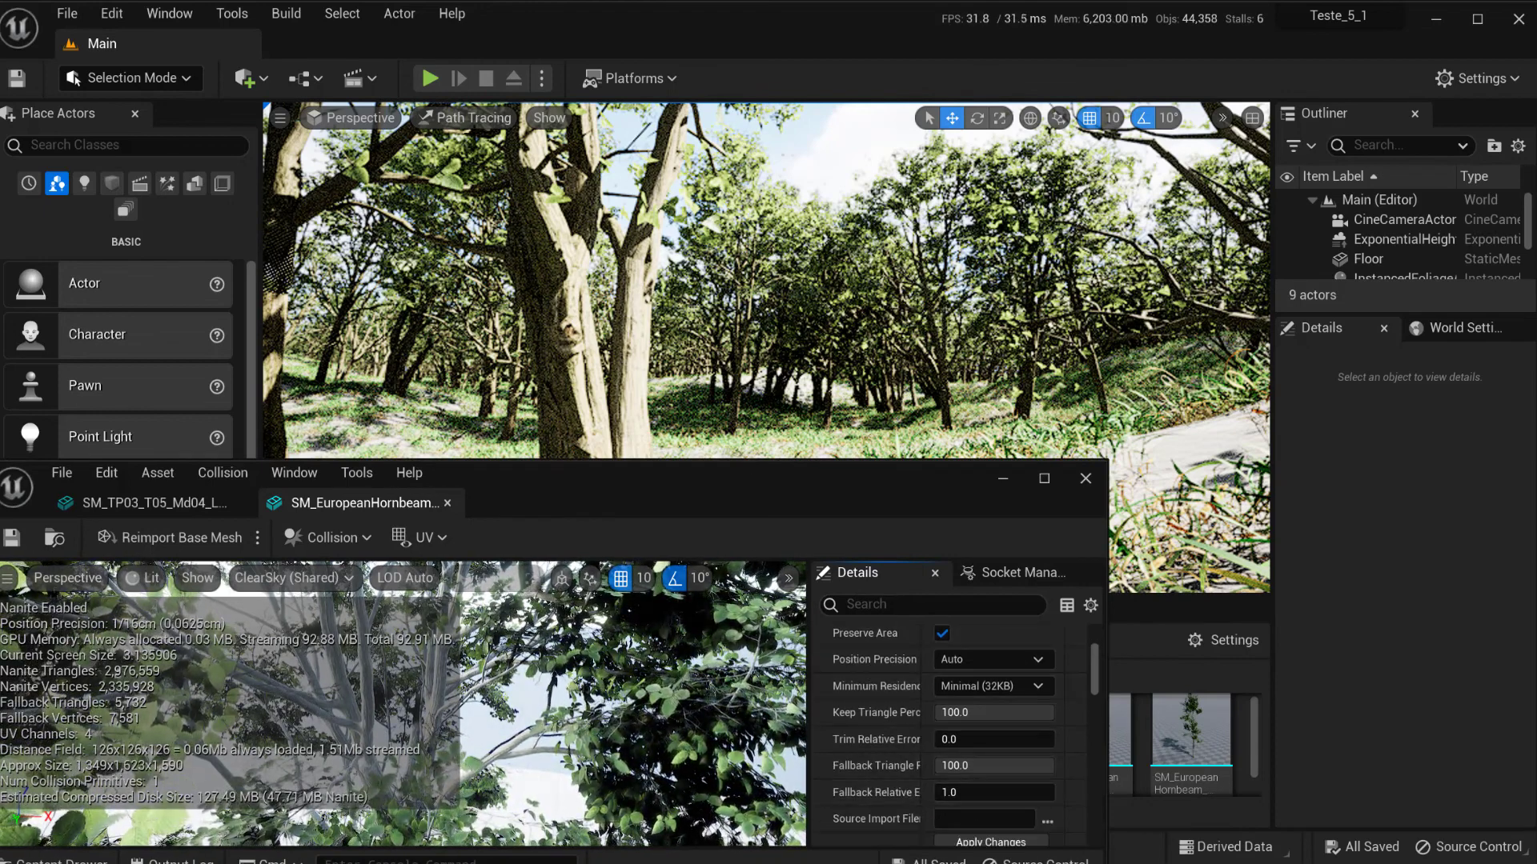
click(961, 792)
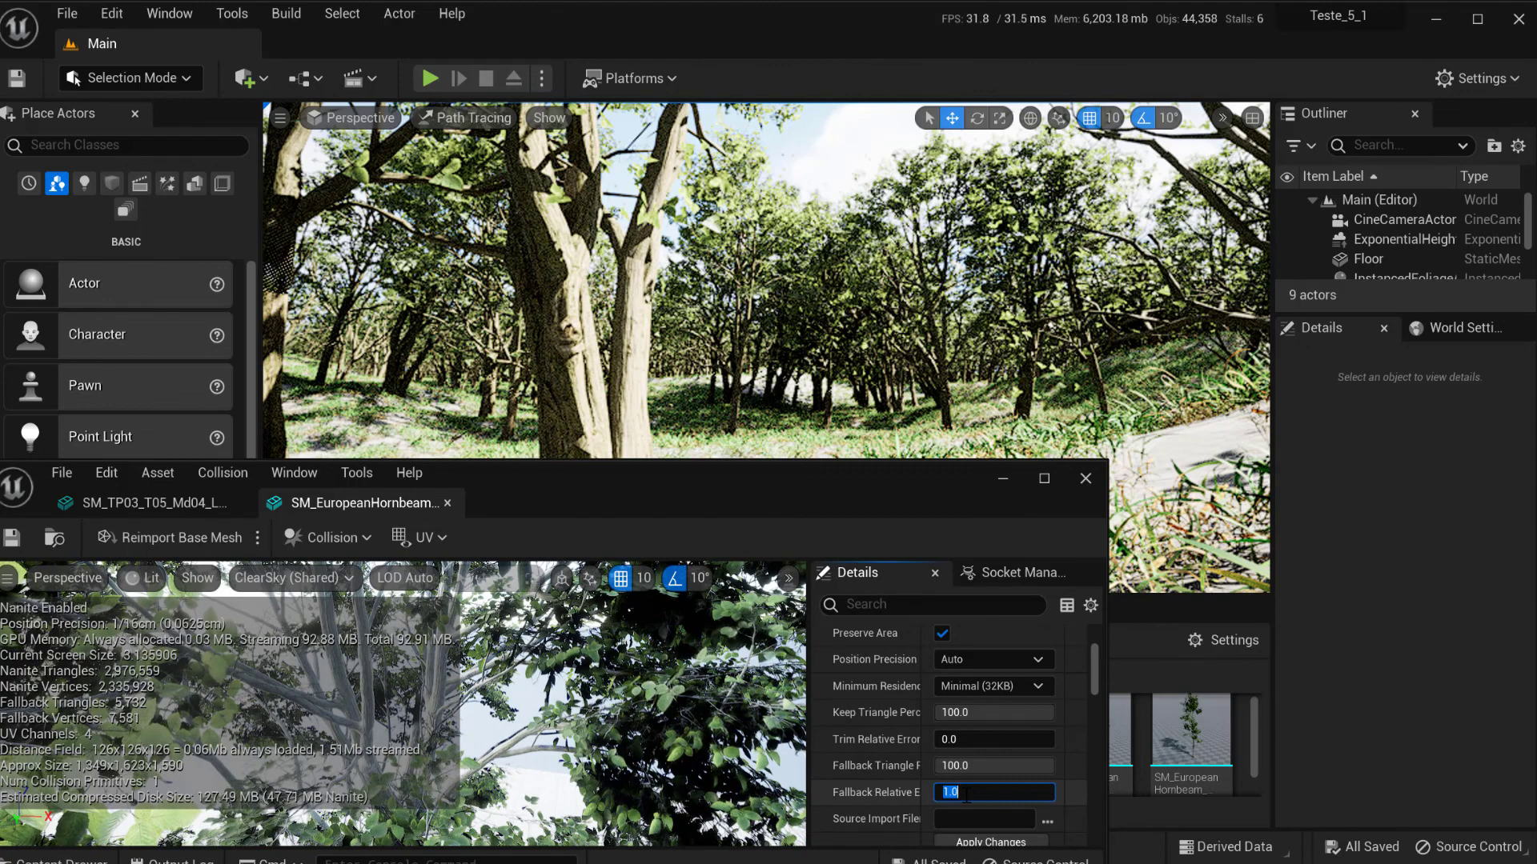
text(0.0)
key(Return)
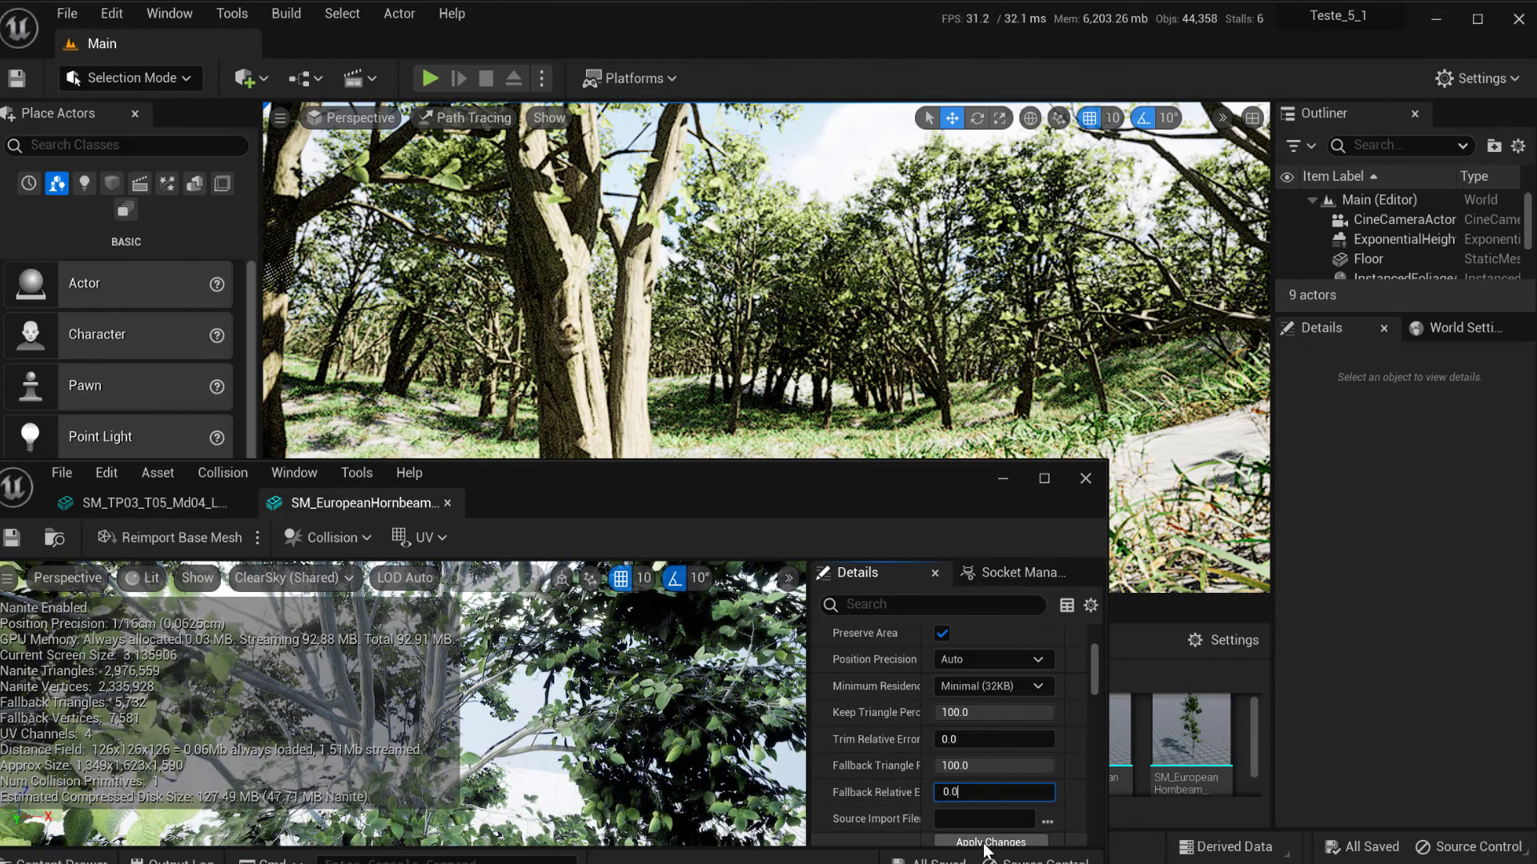
click(987, 845)
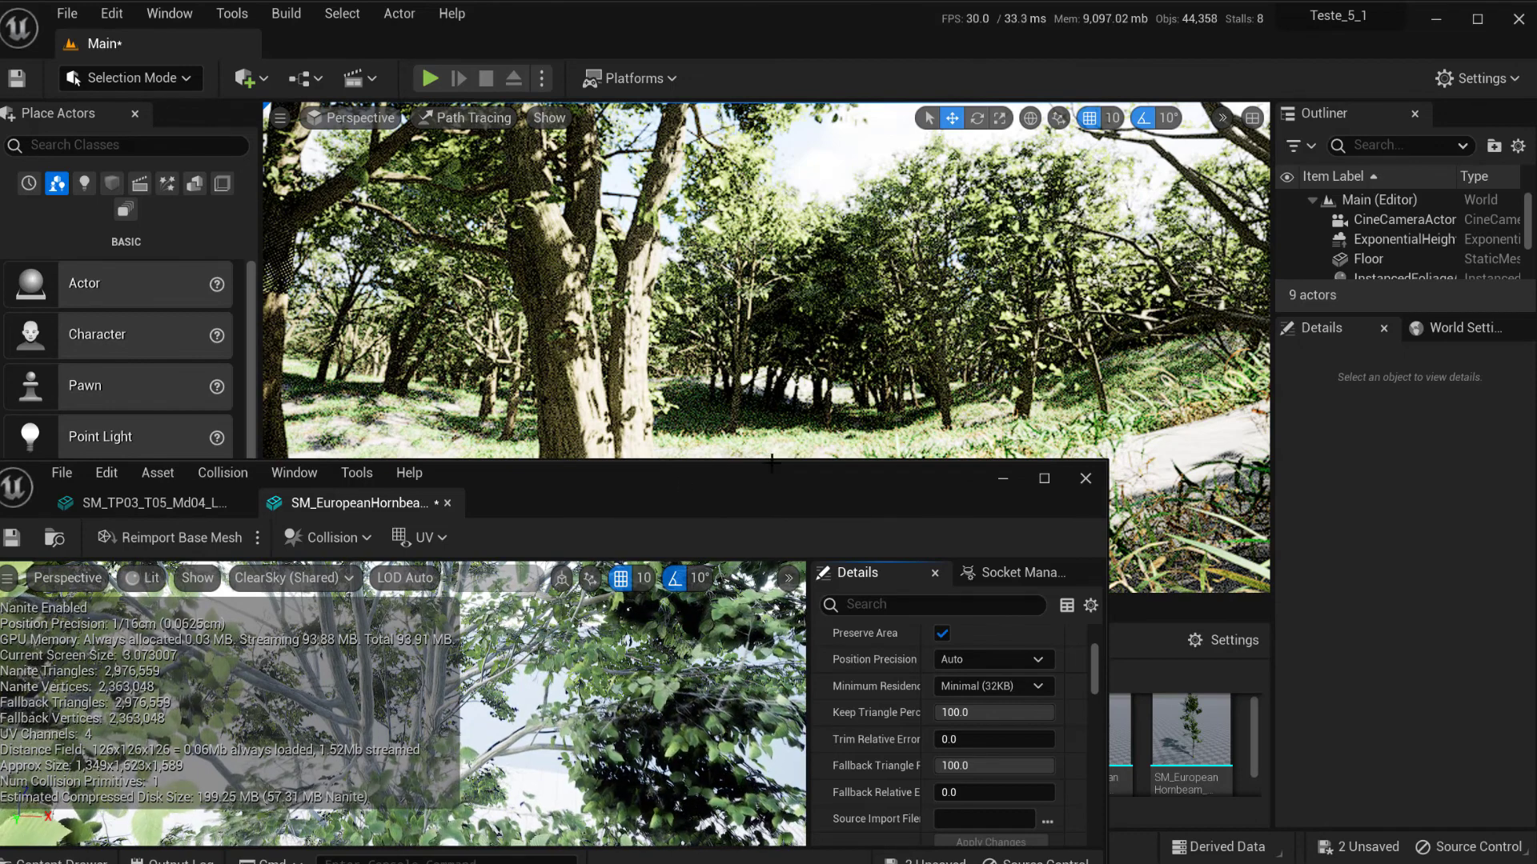
click(1001, 478)
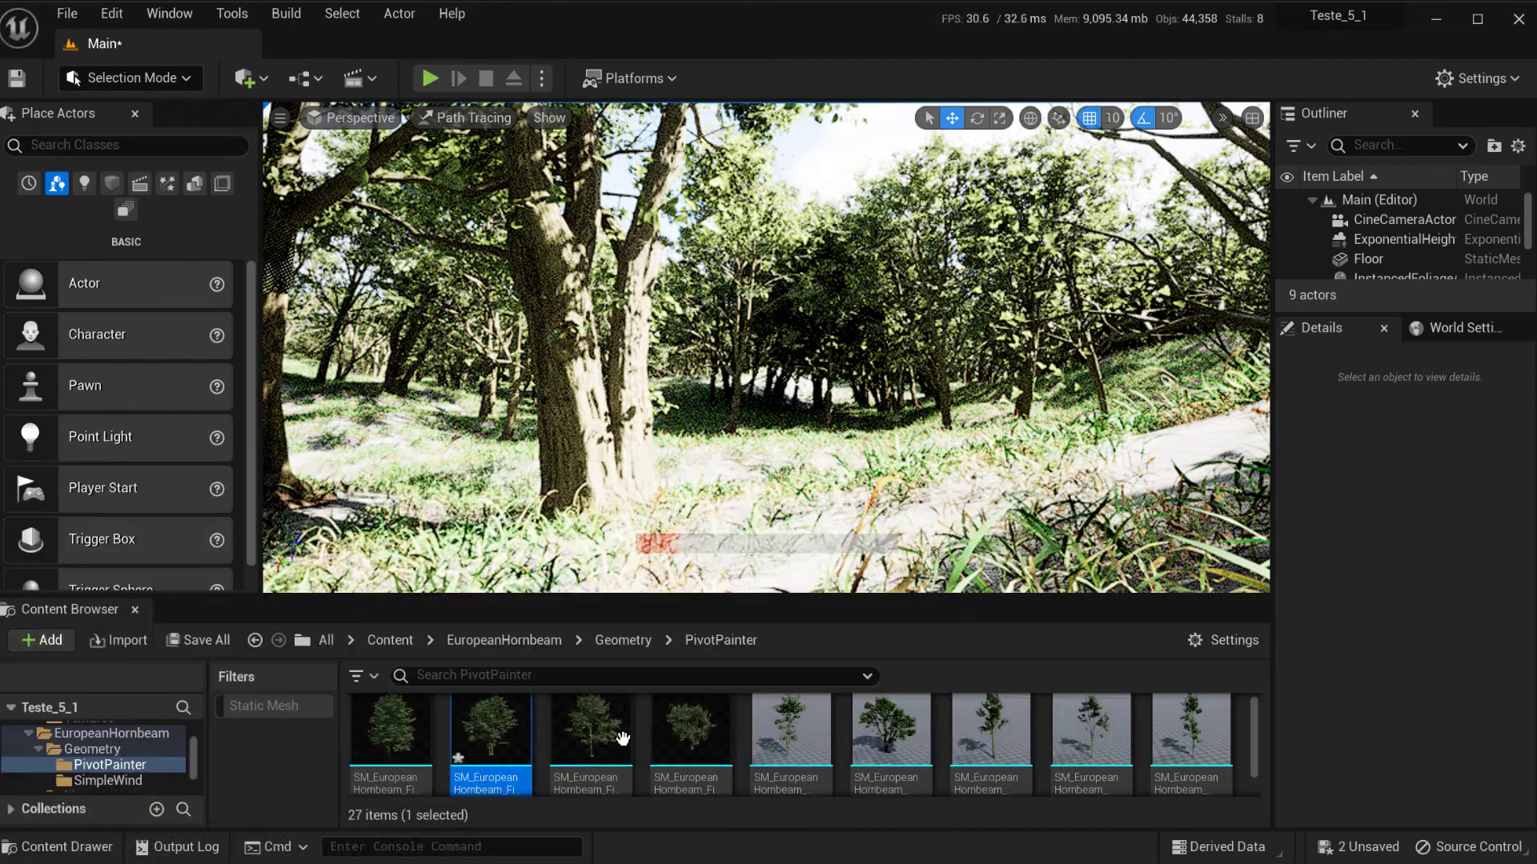